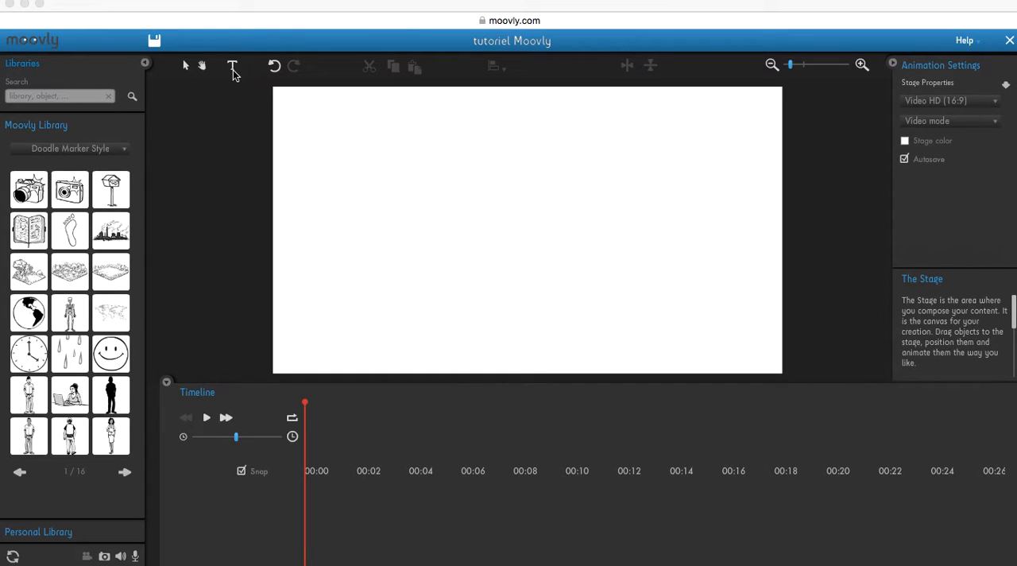
# Add the text "Tutoriel Moovly" to the upper part of the stage and enlarge it
pyautogui.moveTo(232, 65); pyautogui.dragTo(512, 141)
pyautogui.moveTo(232, 67); pyautogui.dragTo(513, 151)
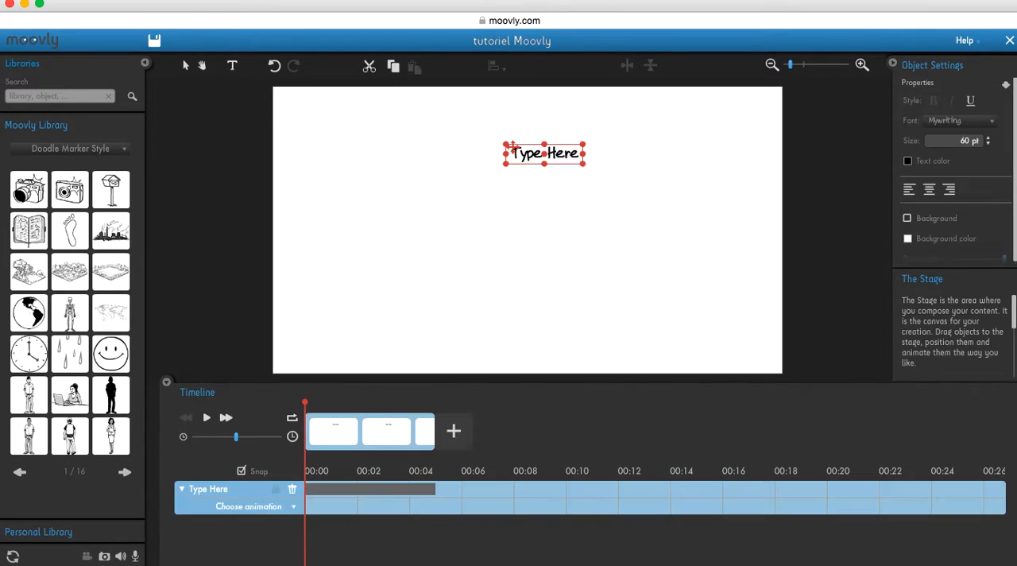
pyautogui.moveTo(579, 154); pyautogui.dragTo(510, 154)
pyautogui.press('BackSpace')
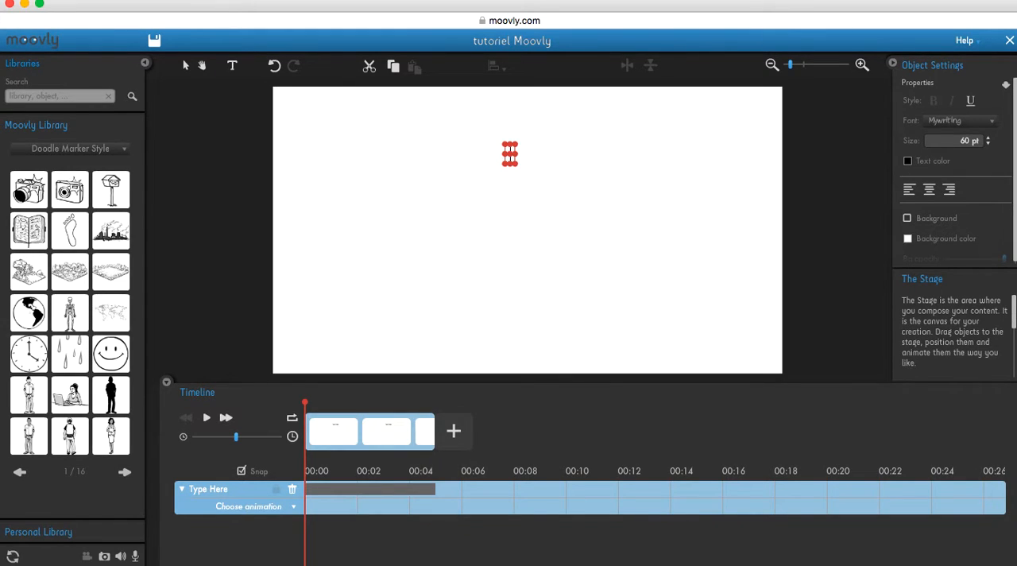
pyautogui.write('Tuto')
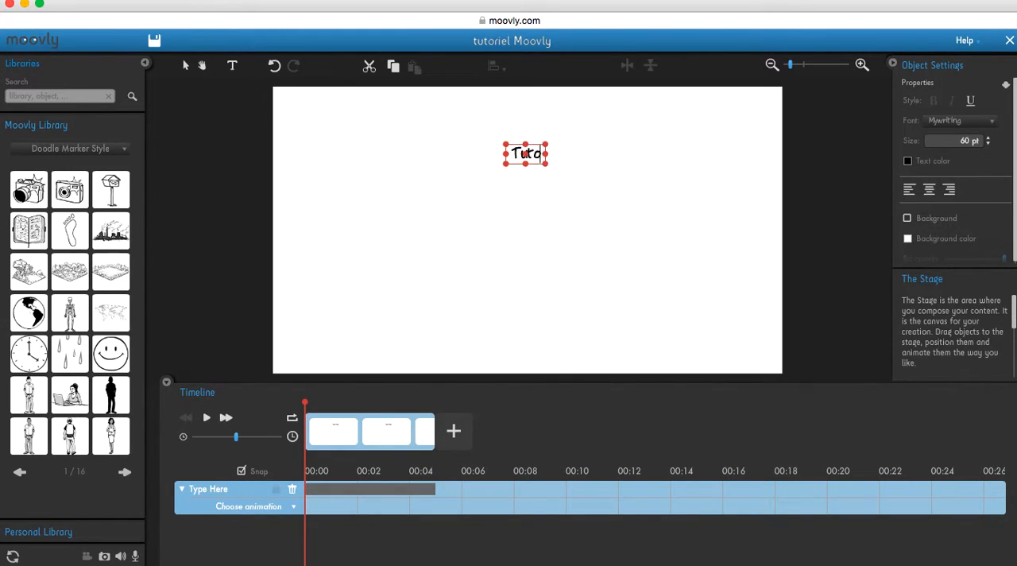
pyautogui.write('riel')
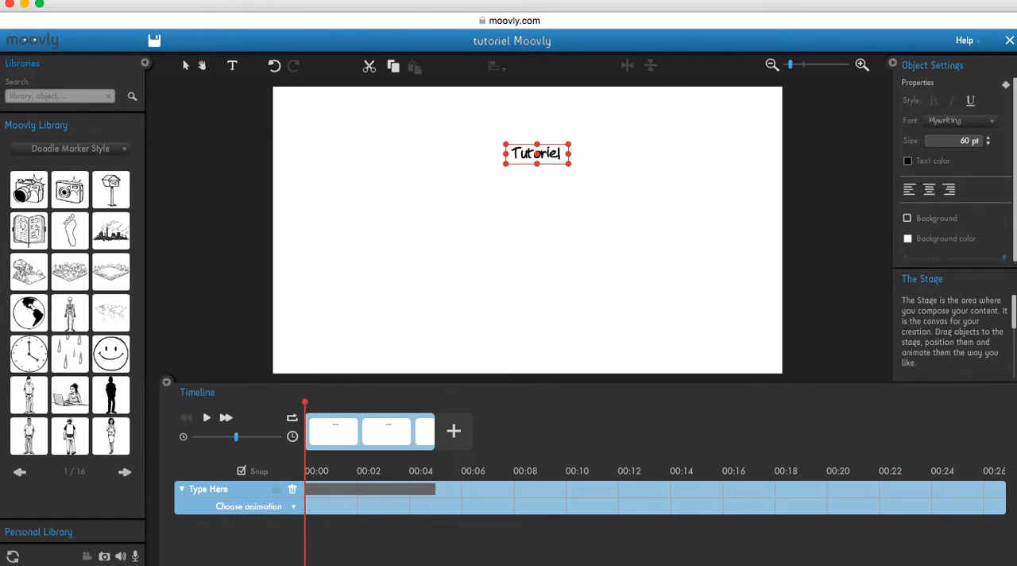
pyautogui.write(' Moovly')
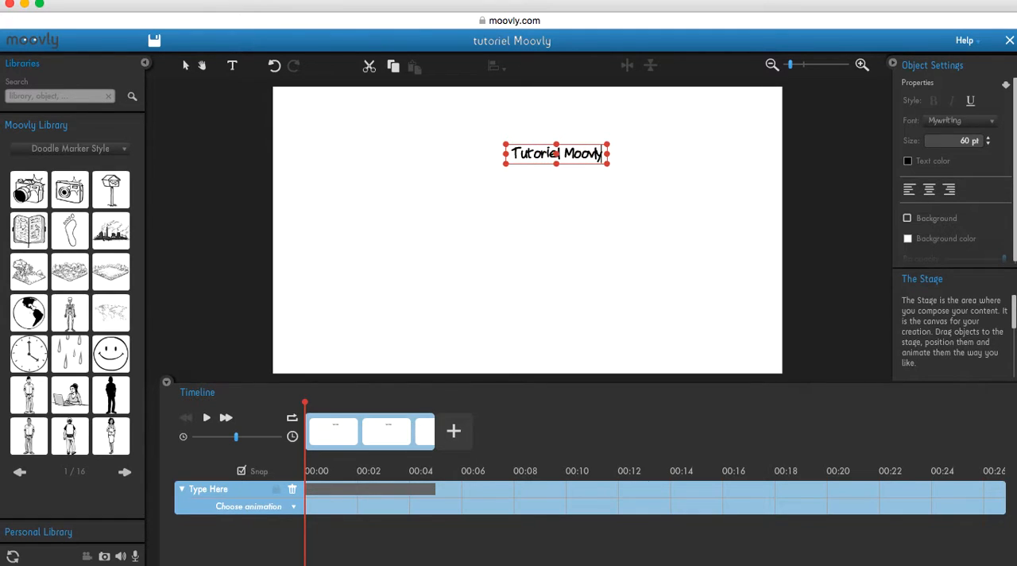
pyautogui.moveTo(556, 154); pyautogui.dragTo(624, 175)
pyautogui.moveTo(629, 119)
pyautogui.mouseDown()
pyautogui.moveTo(628, 164)
pyautogui.moveTo(561, 228)
pyautogui.moveTo(627, 164)
pyautogui.moveTo(606, 97)
pyautogui.moveTo(636, 116)
pyautogui.mouseUp()
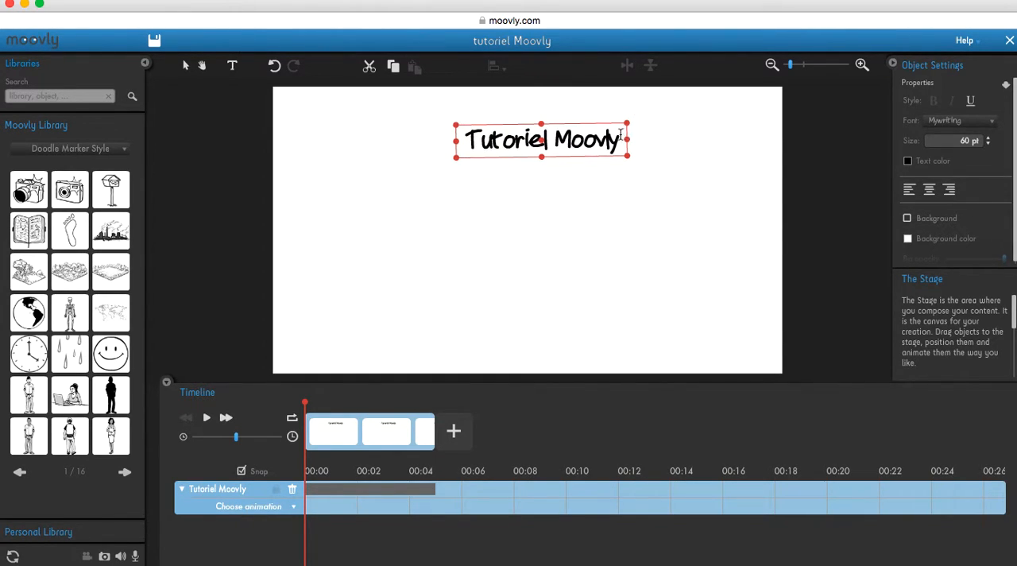
# Change the colour of the "Tutoriel Moovly" title text to red, hex value F7001E
pyautogui.doubleClick(618, 136)
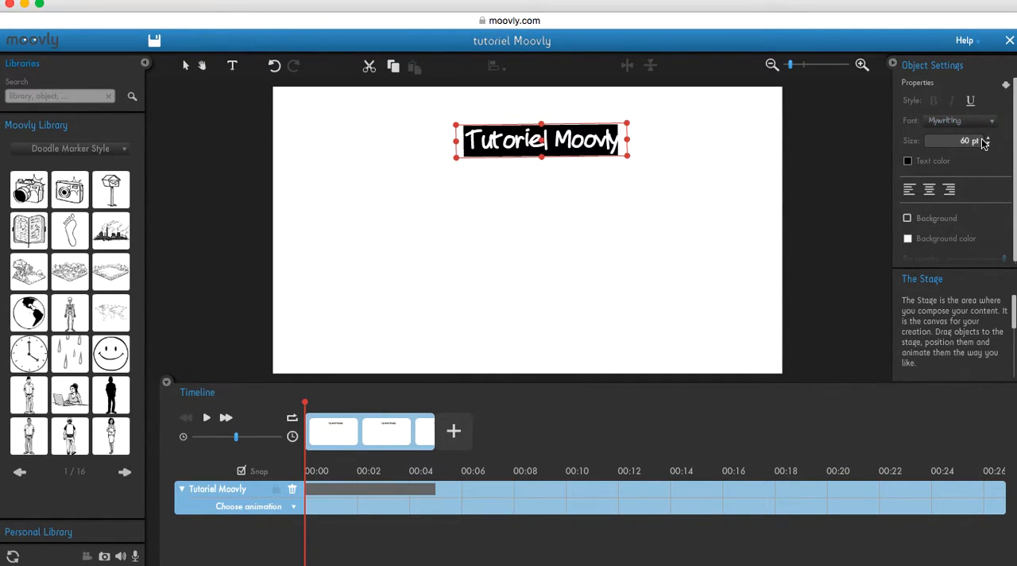
pyautogui.click(908, 162)
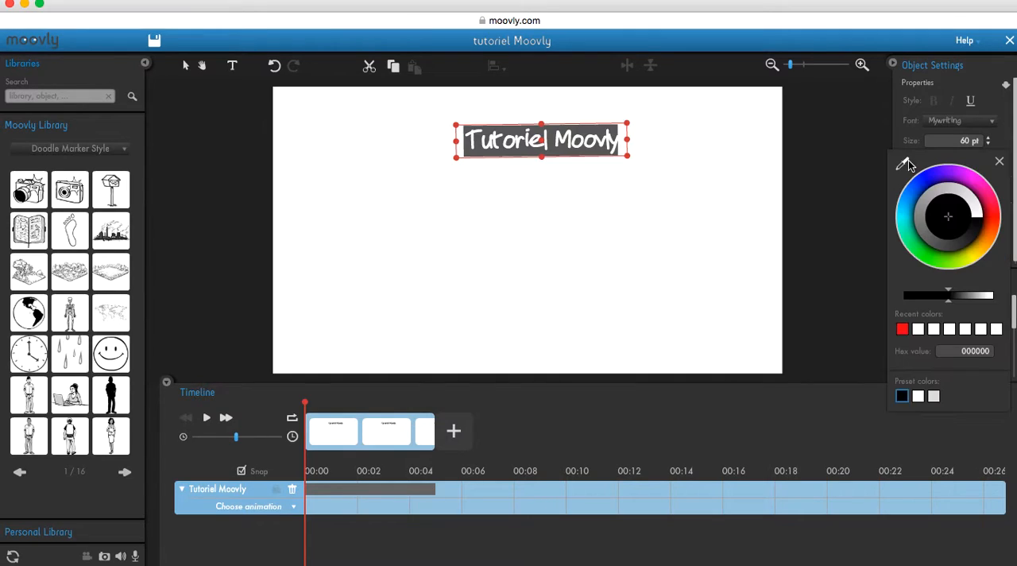
pyautogui.click(994, 213)
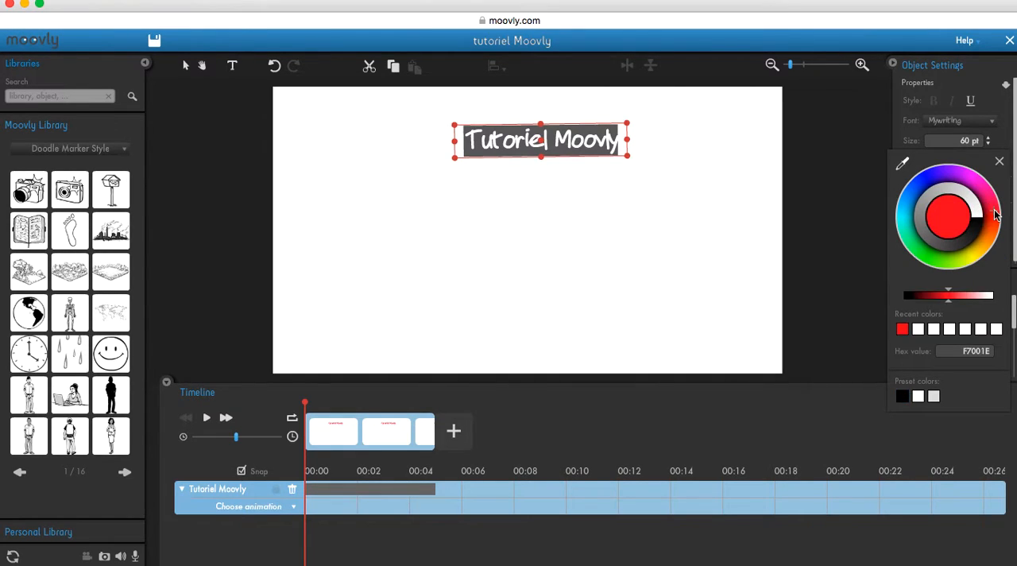
pyautogui.click(686, 233)
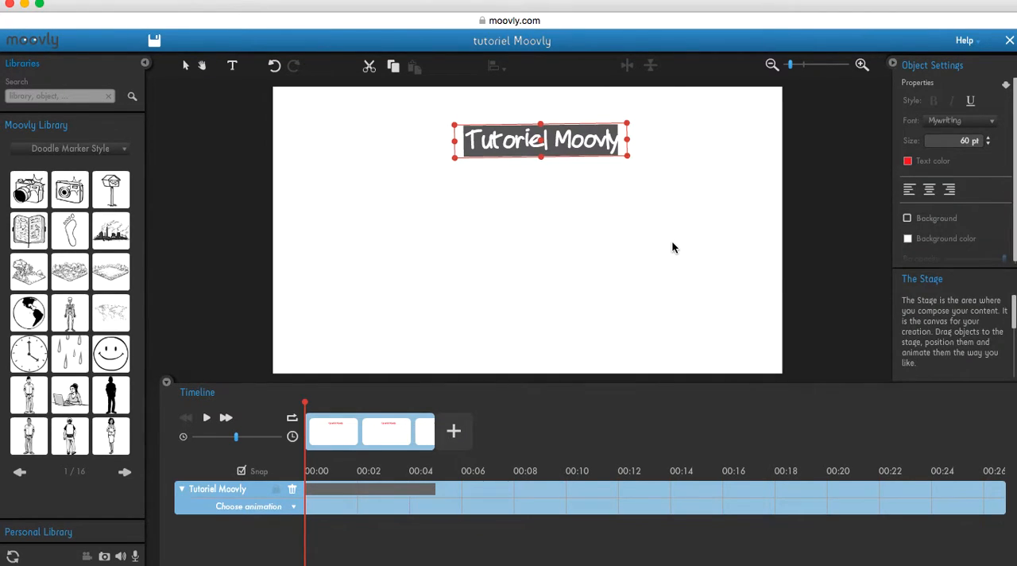
# Move the red title so that it is centred near the top edge of the stage
pyautogui.click(672, 242)
pyautogui.click(543, 140)
pyautogui.moveTo(542, 140); pyautogui.dragTo(525, 125)
pyautogui.click(538, 164)
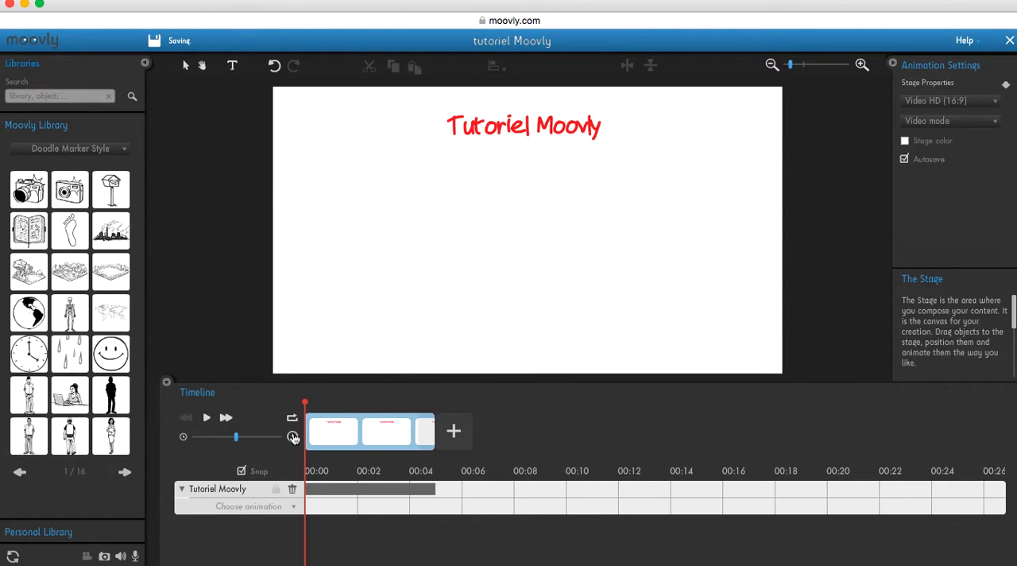
# Apply the Hand Writing animation to the title and shorten it to about half a second
pyautogui.click(293, 506)
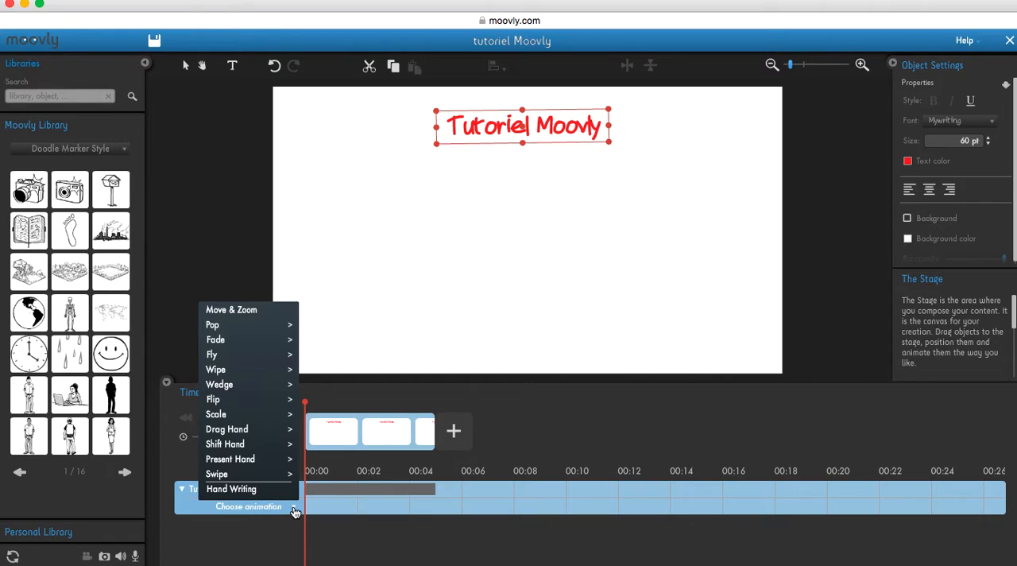
pyautogui.click(258, 490)
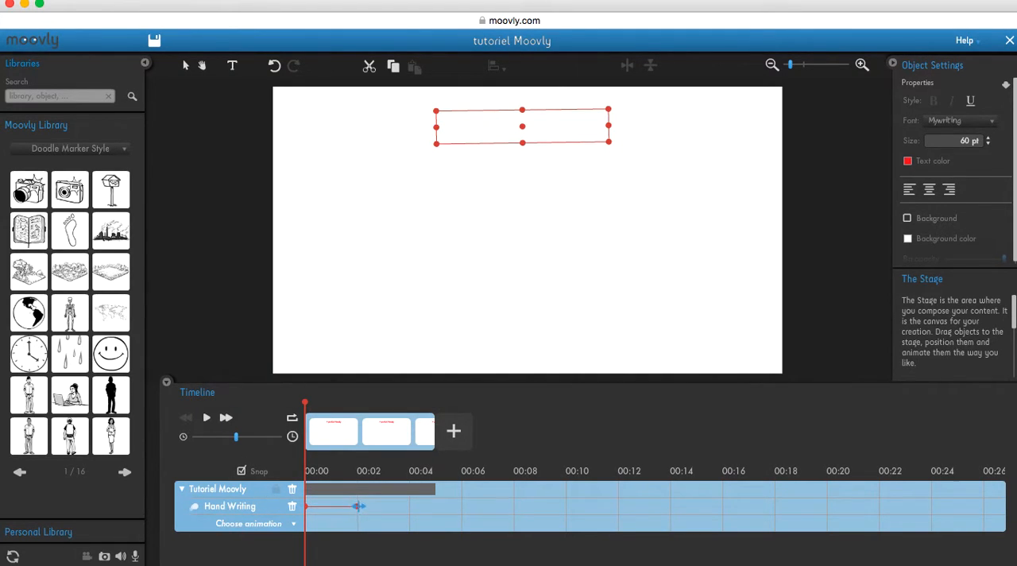
pyautogui.moveTo(359, 505); pyautogui.dragTo(315, 505)
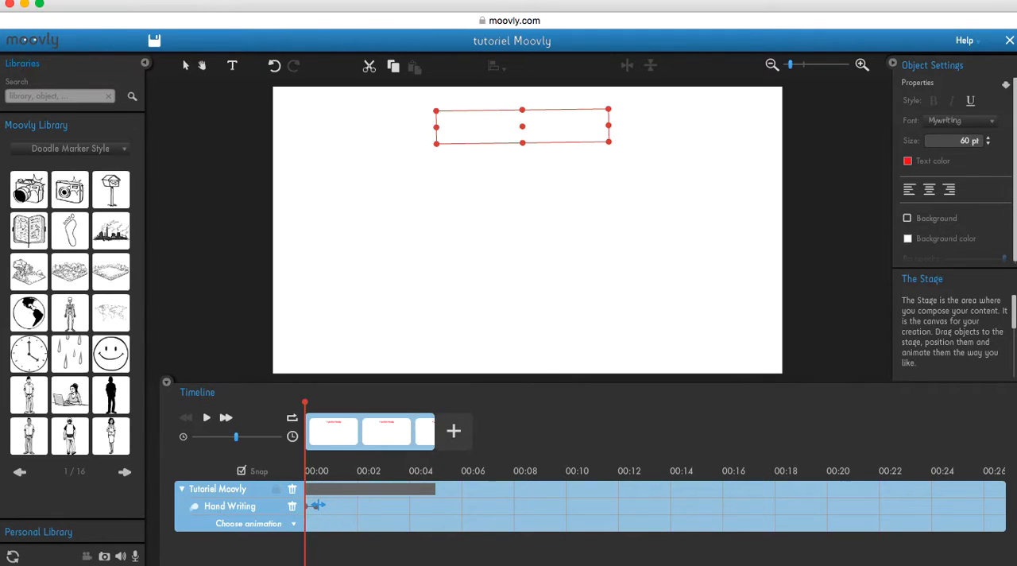
# Preview the title's animation, return to the start and lengthen the Hand Writing effect to about 1.5 seconds
pyautogui.click(209, 419)
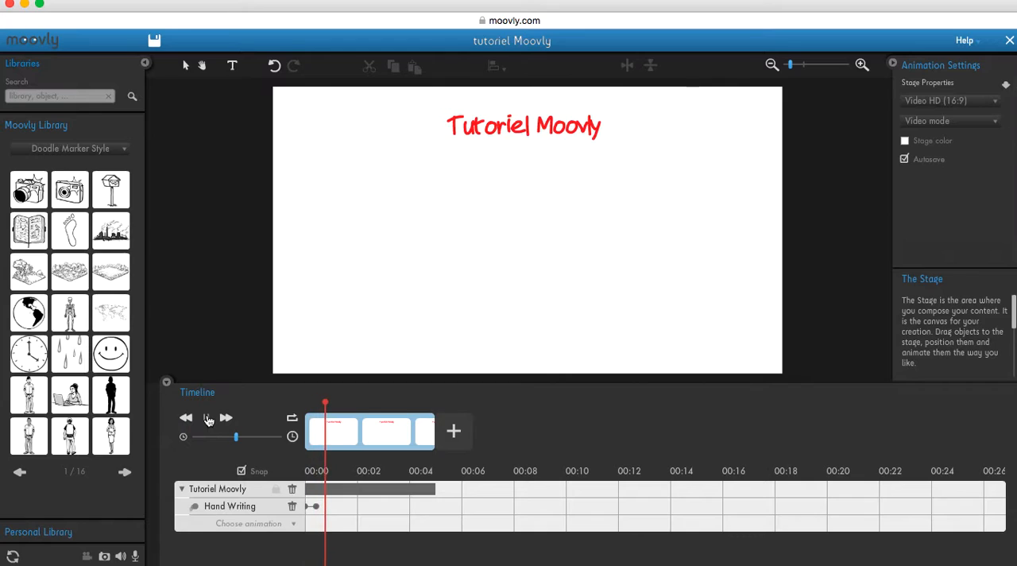
pyautogui.moveTo(328, 403); pyautogui.dragTo(303, 405)
pyautogui.moveTo(316, 505); pyautogui.dragTo(350, 505)
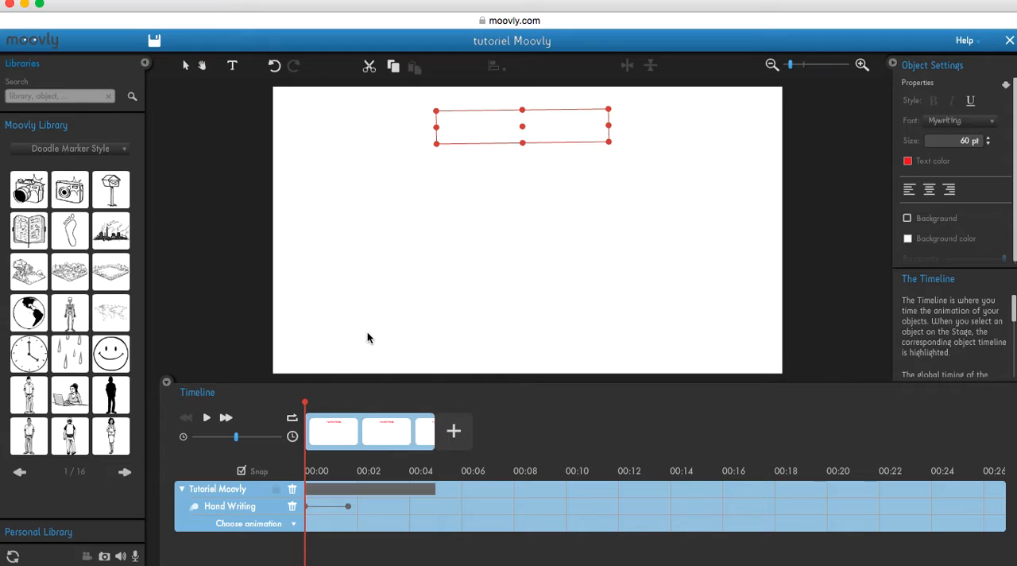
pyautogui.click(366, 301)
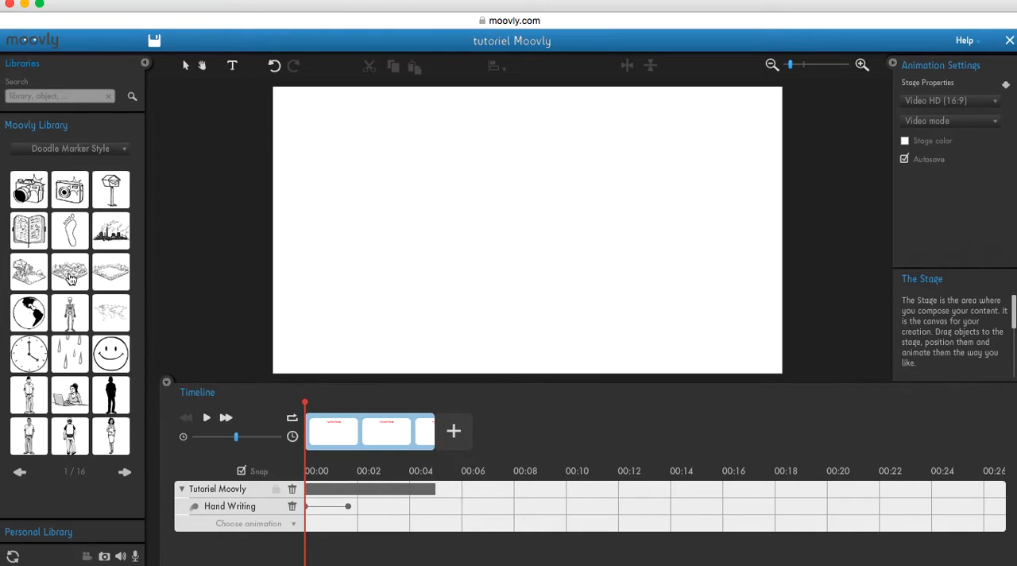
# Add the globe from the Doodle Marker Style library to the stage and shrink it into the lower-left corner
pyautogui.moveTo(70, 278)
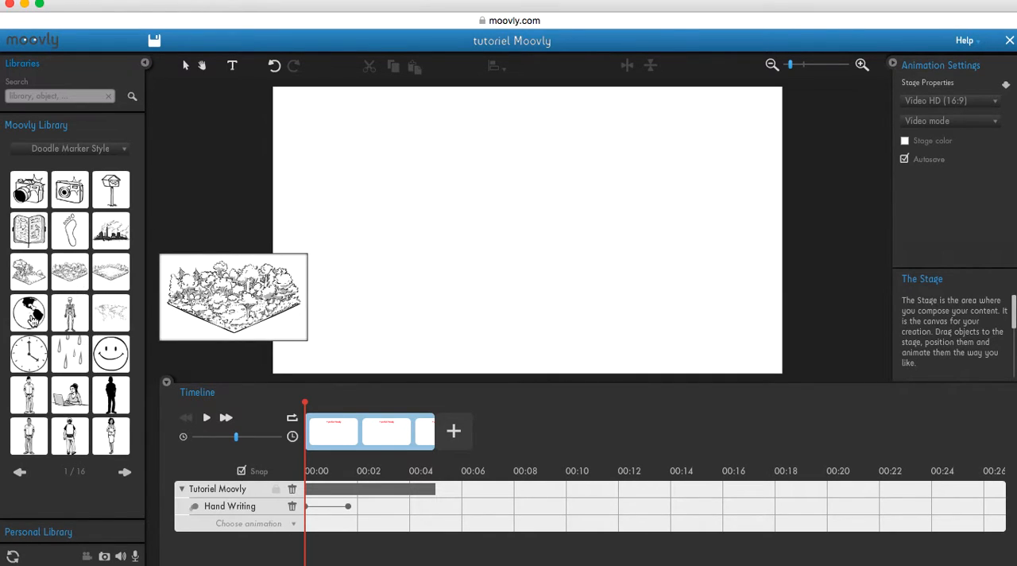
pyautogui.moveTo(31, 317)
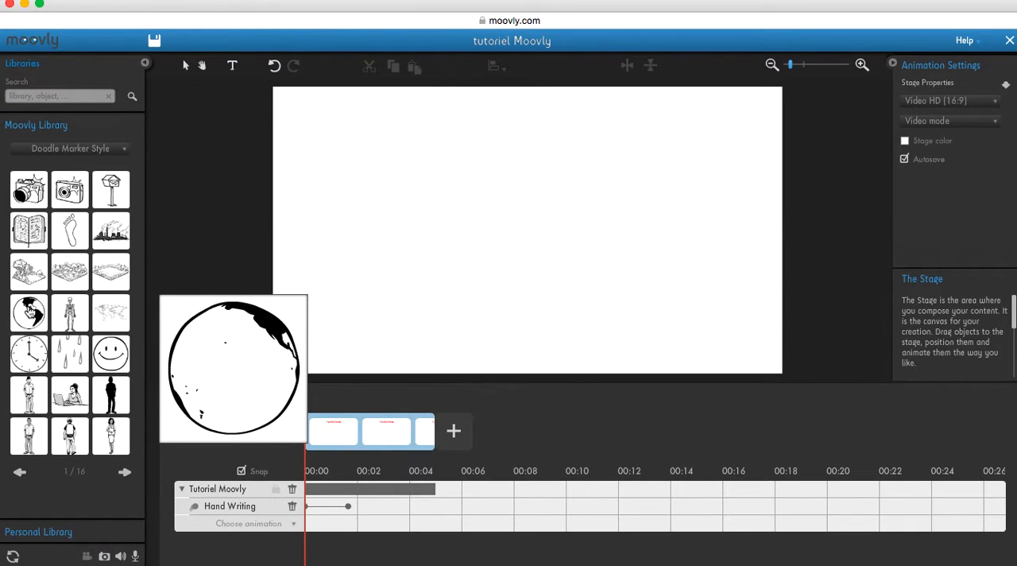
pyautogui.moveTo(29, 311); pyautogui.dragTo(352, 291)
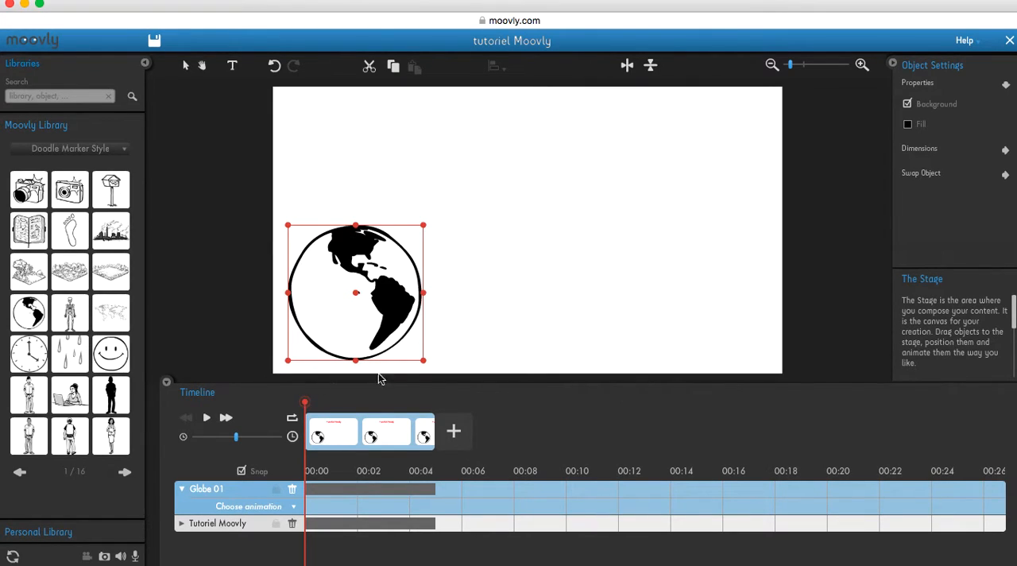
pyautogui.moveTo(424, 361); pyautogui.dragTo(379, 337)
pyautogui.moveTo(337, 272); pyautogui.dragTo(332, 304)
pyautogui.moveTo(303, 405); pyautogui.dragTo(305, 407)
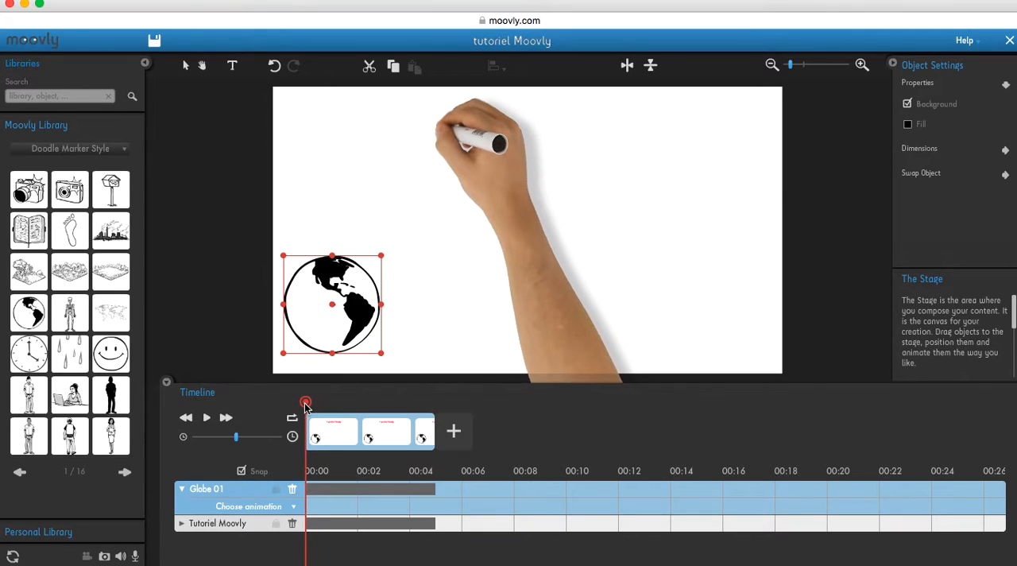
pyautogui.click(409, 364)
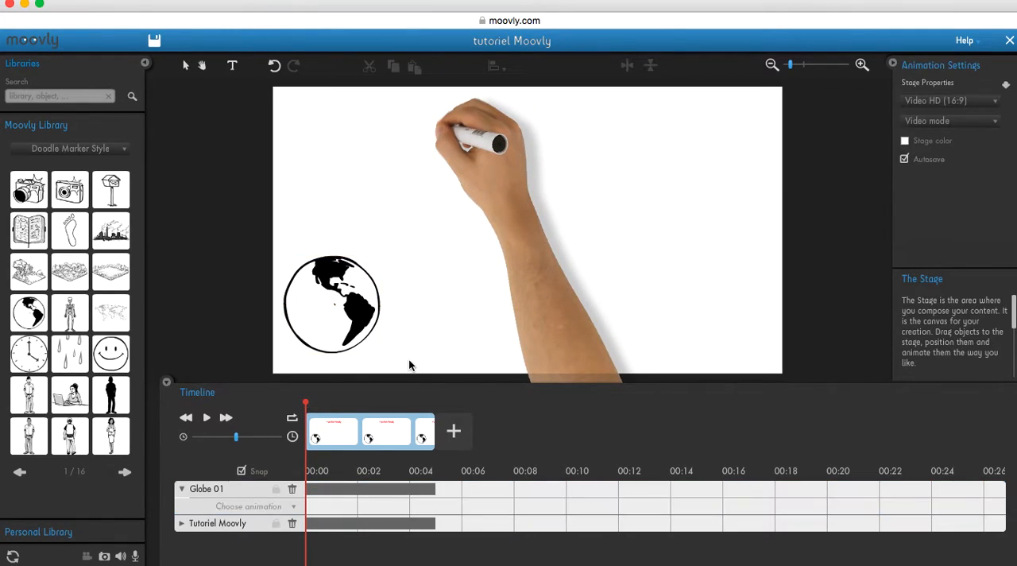
# Apply the Hand Drawing animation to the globe and scrub the first half second to check it against the title
pyautogui.click(294, 509)
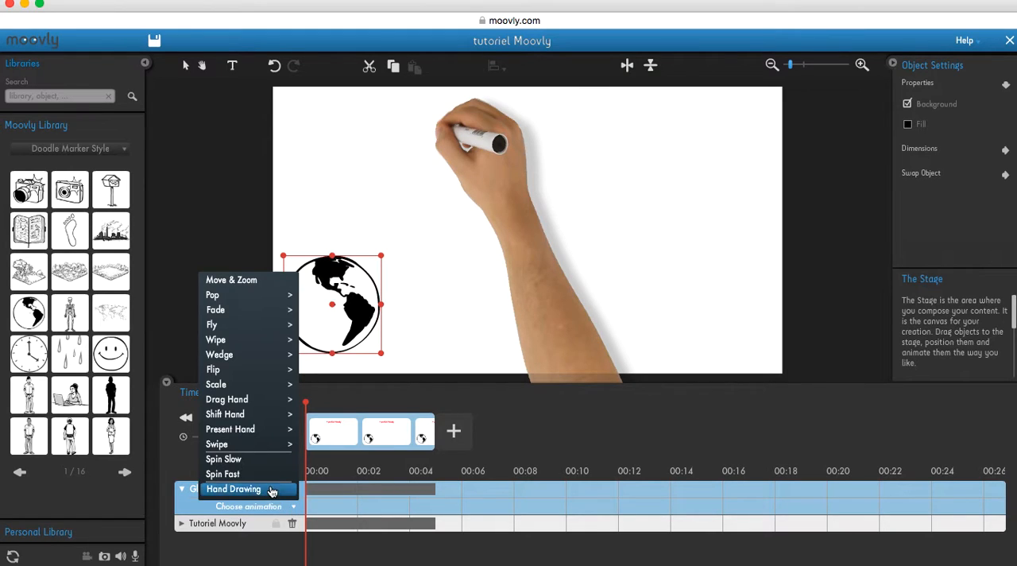
pyautogui.click(269, 489)
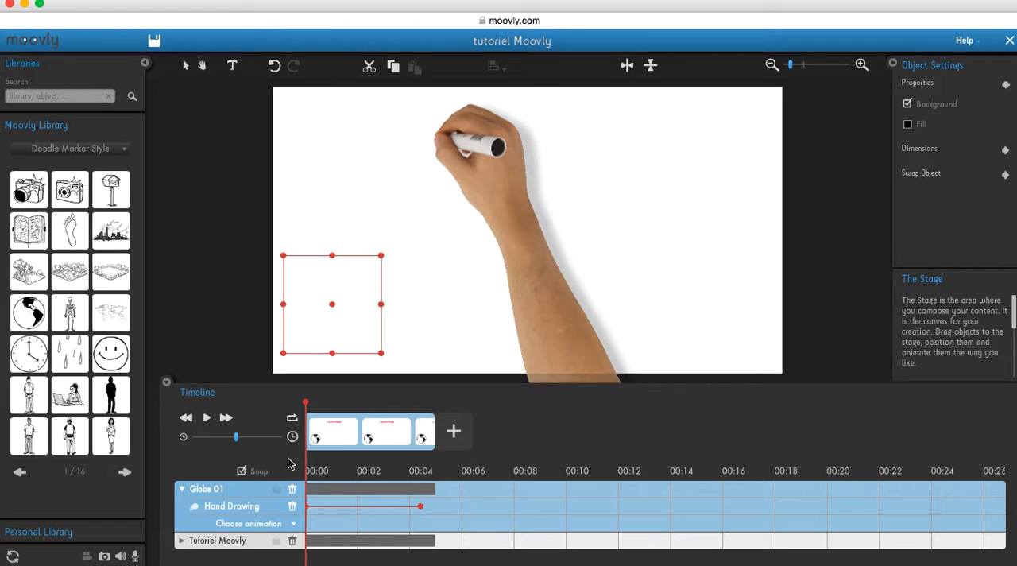
pyautogui.moveTo(308, 406); pyautogui.dragTo(319, 405)
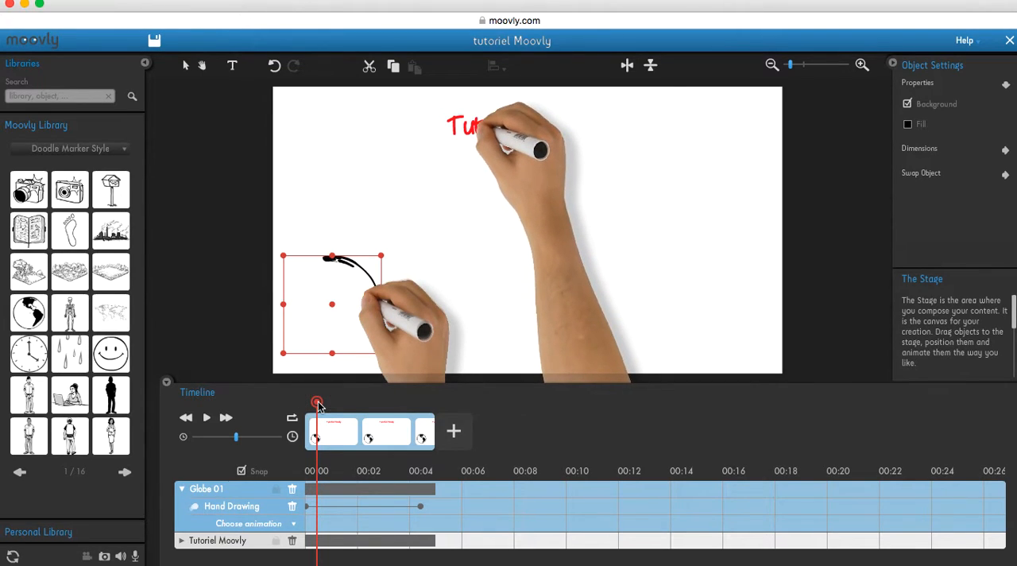
# Shift the globe's clip on the timeline so it starts where the title's Hand Writing animation ends
pyautogui.moveTo(352, 383); pyautogui.dragTo(351, 284)
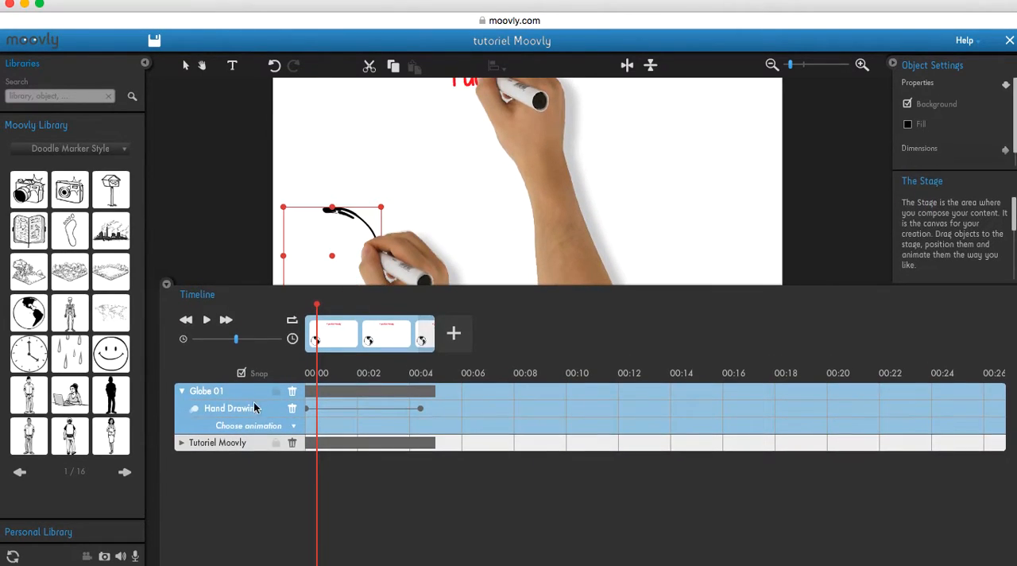
pyautogui.click(182, 442)
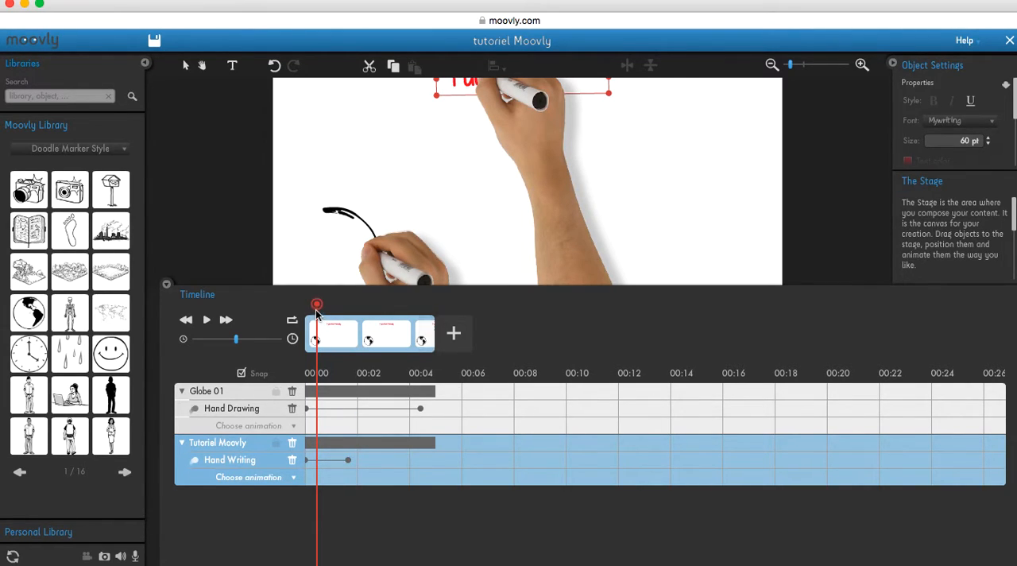
pyautogui.moveTo(317, 305); pyautogui.dragTo(348, 307)
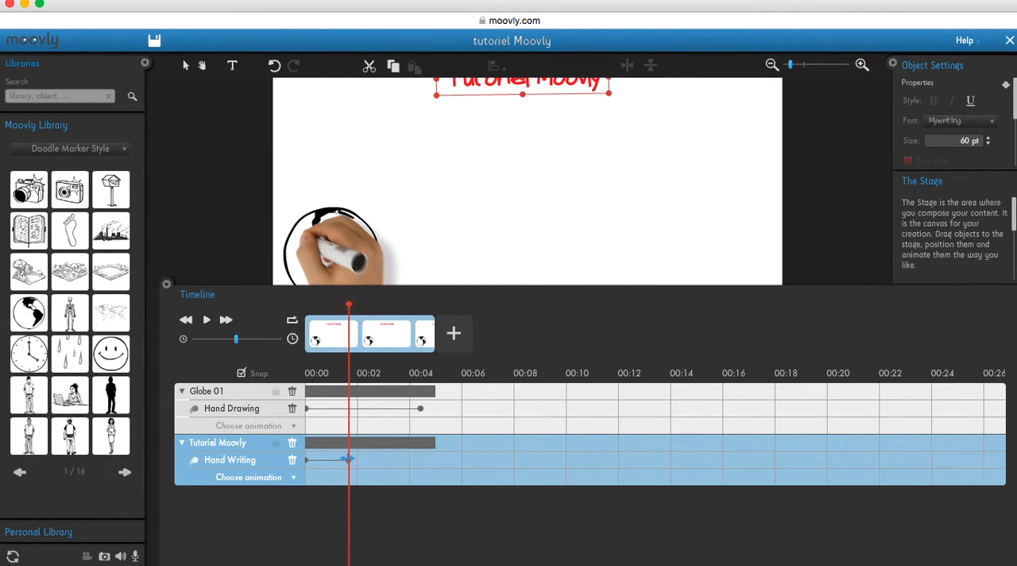
pyautogui.click(368, 392)
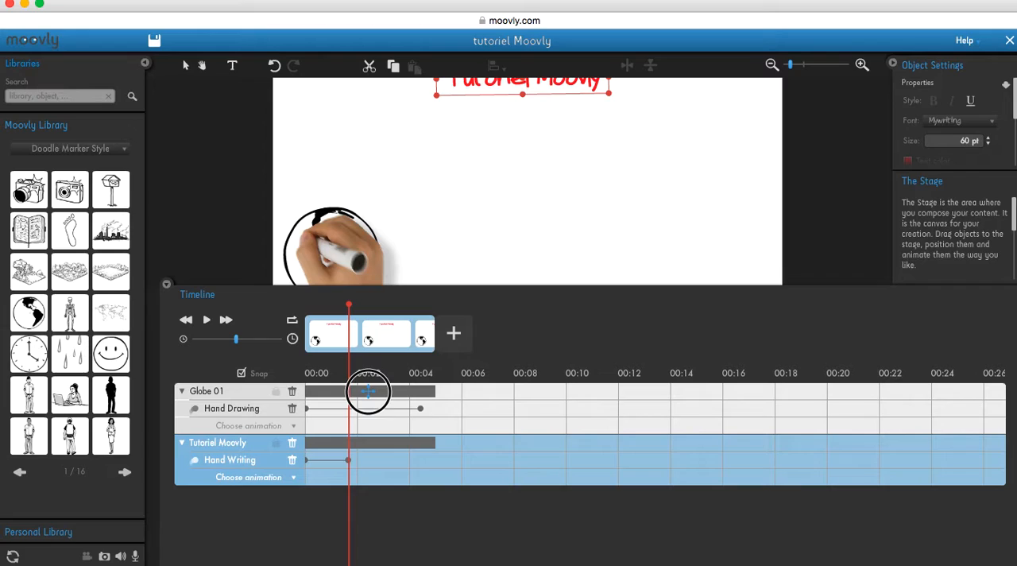
pyautogui.moveTo(367, 392); pyautogui.dragTo(405, 390)
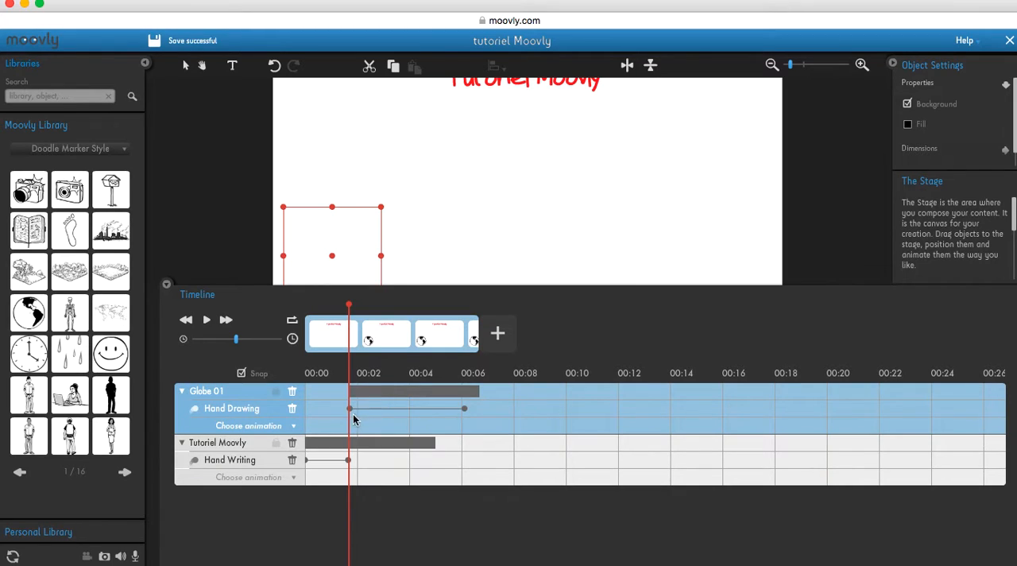
# Shorten the globe's Hand Drawing animation to about 1.3 seconds and preview the video from the start
pyautogui.moveTo(465, 408)
pyautogui.mouseDown()
pyautogui.moveTo(490, 408)
pyautogui.moveTo(384, 410)
pyautogui.mouseUp()
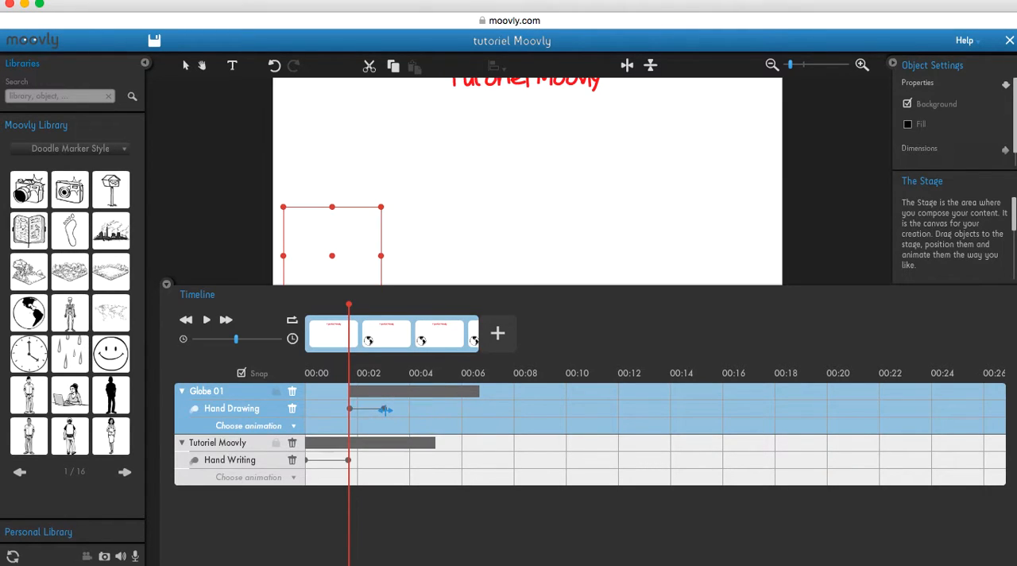
pyautogui.click(350, 306)
pyautogui.moveTo(349, 306); pyautogui.dragTo(305, 307)
pyautogui.moveTo(427, 289); pyautogui.dragTo(429, 407)
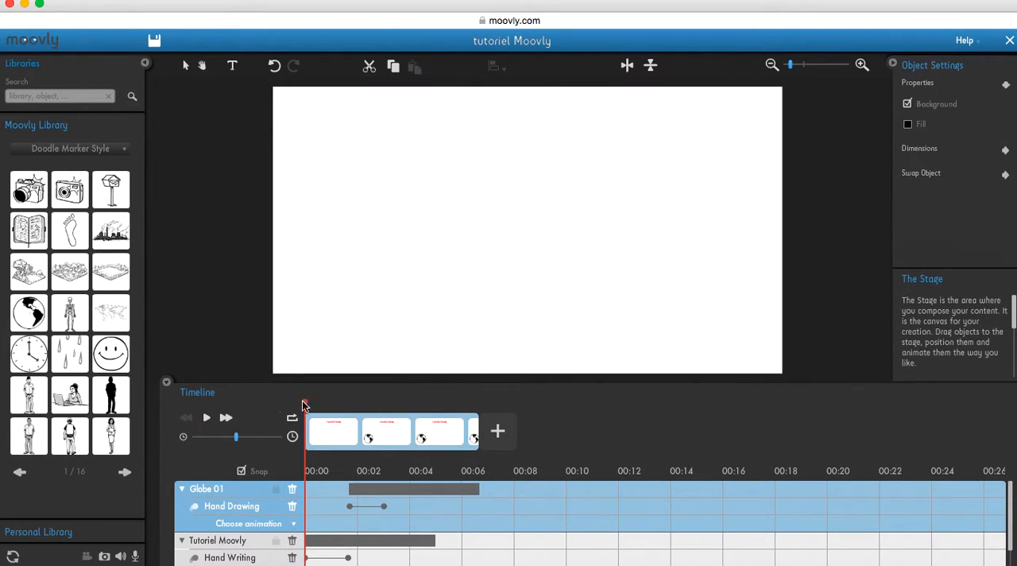
pyautogui.click(206, 418)
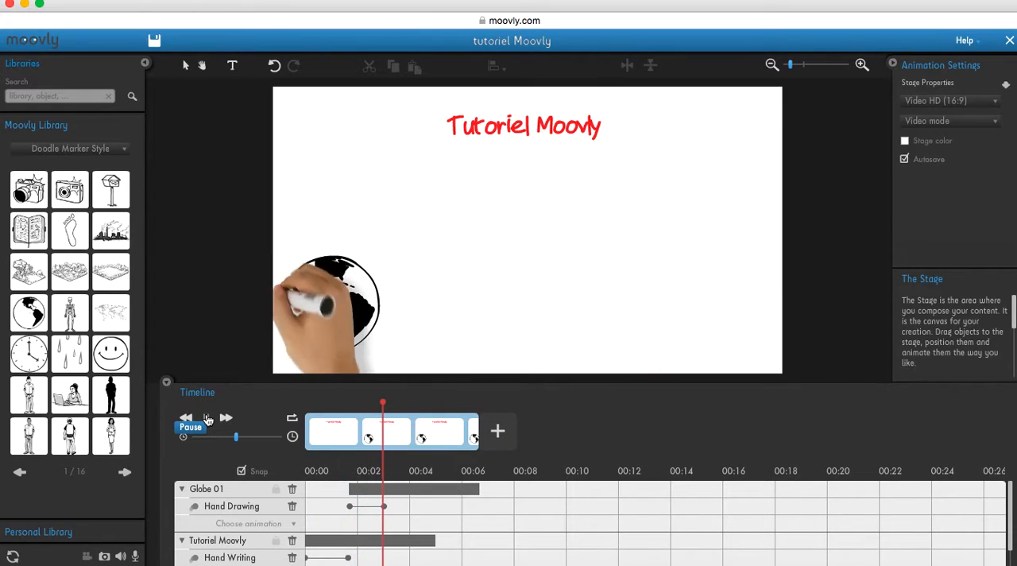
pyautogui.click(207, 419)
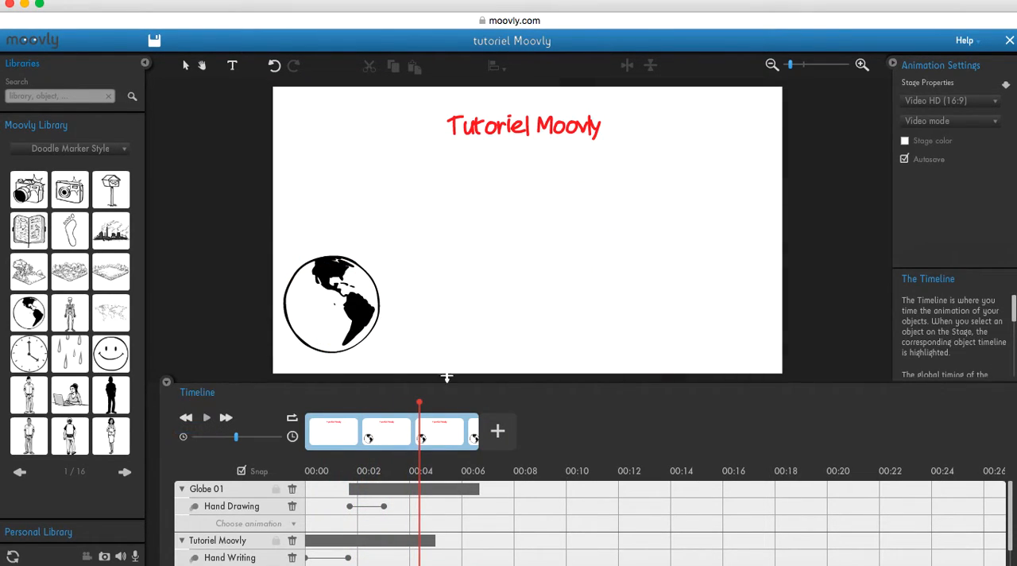
# Add a Spin Slow animation to the globe, running from the end of its Hand Drawing animation to the end of its clip
pyautogui.moveTo(561, 382); pyautogui.dragTo(562, 296)
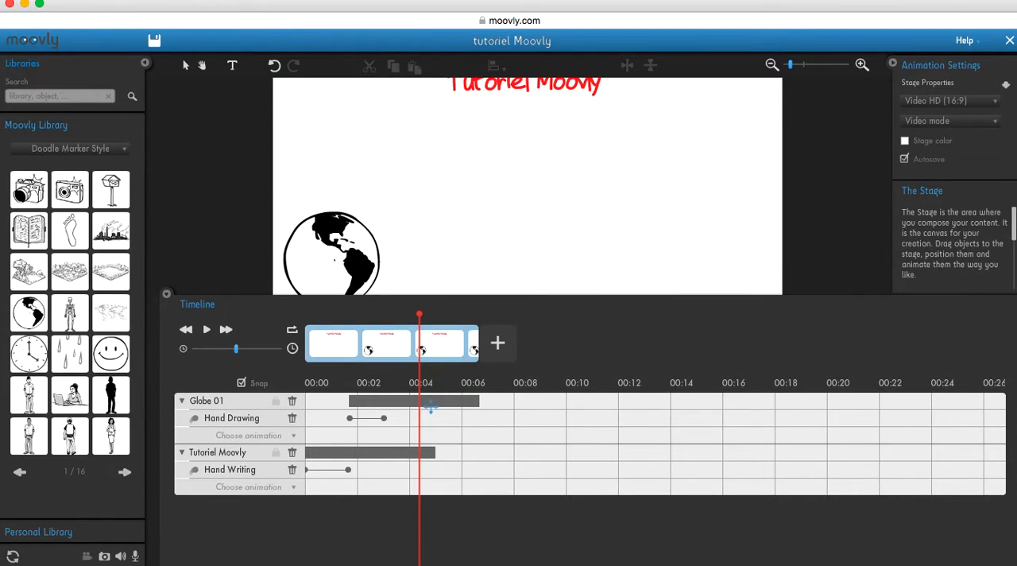
pyautogui.click(293, 439)
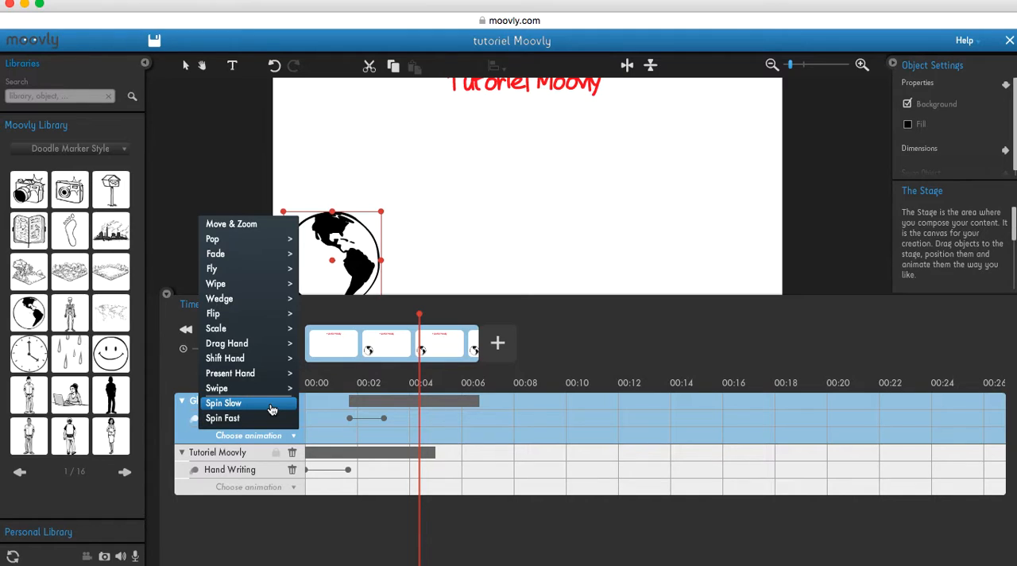
pyautogui.click(271, 405)
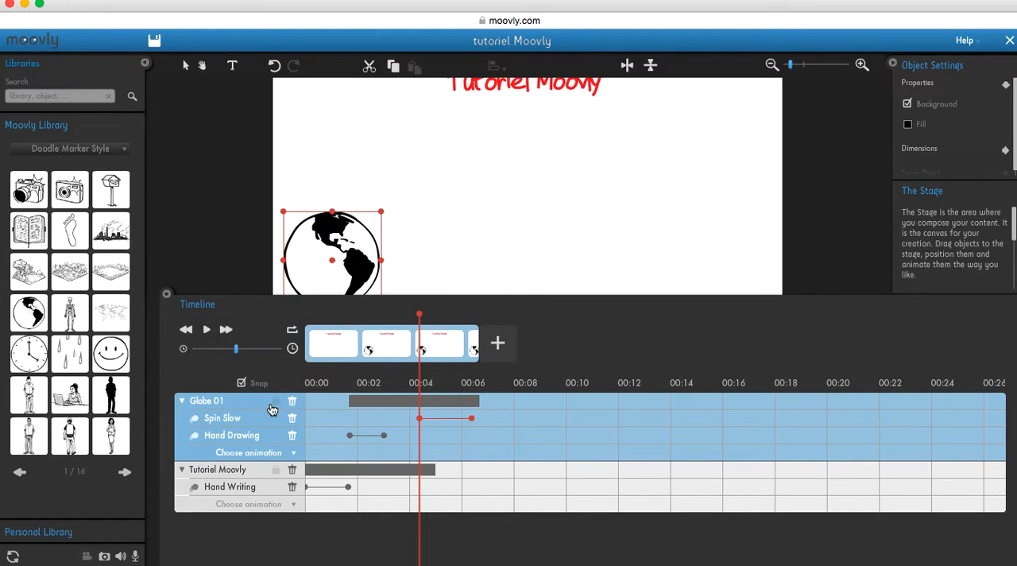
pyautogui.moveTo(419, 315); pyautogui.dragTo(384, 316)
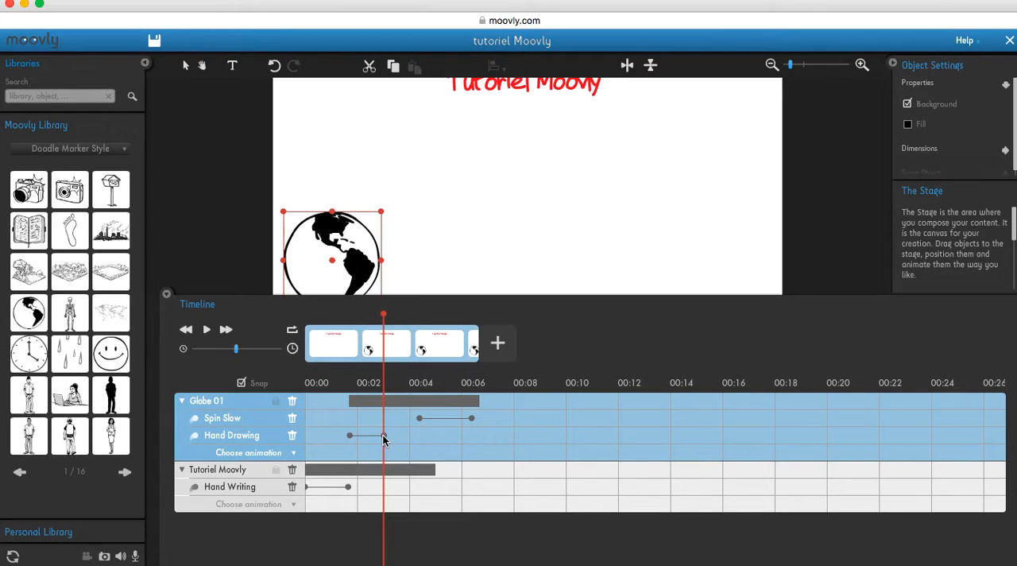
pyautogui.moveTo(432, 418); pyautogui.dragTo(397, 417)
pyautogui.moveTo(438, 417); pyautogui.dragTo(476, 418)
# Preview the video from the start to check the globe's slow spin after it is drawn
pyautogui.moveTo(383, 315); pyautogui.dragTo(304, 315)
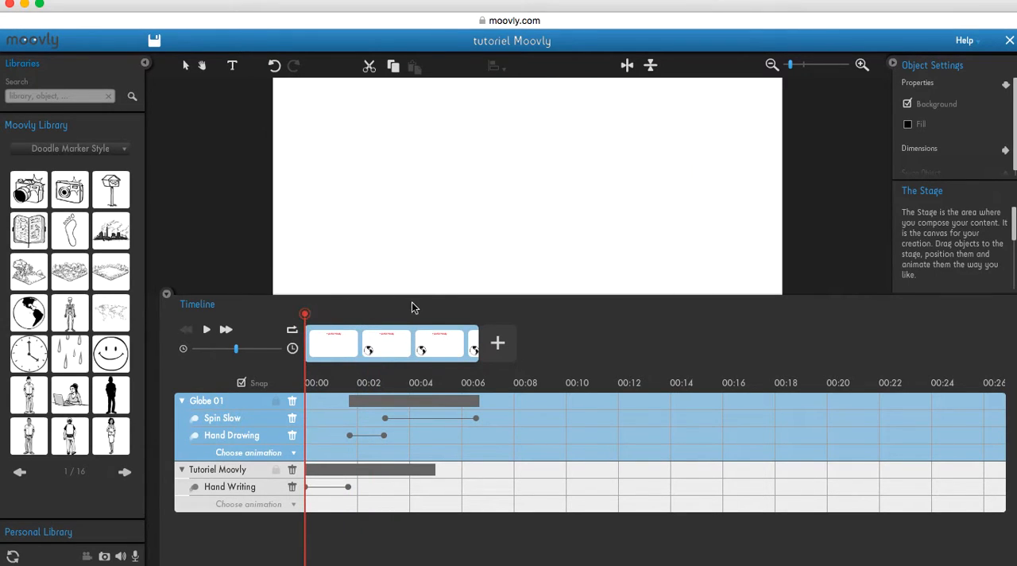
pyautogui.moveTo(435, 298); pyautogui.dragTo(439, 372)
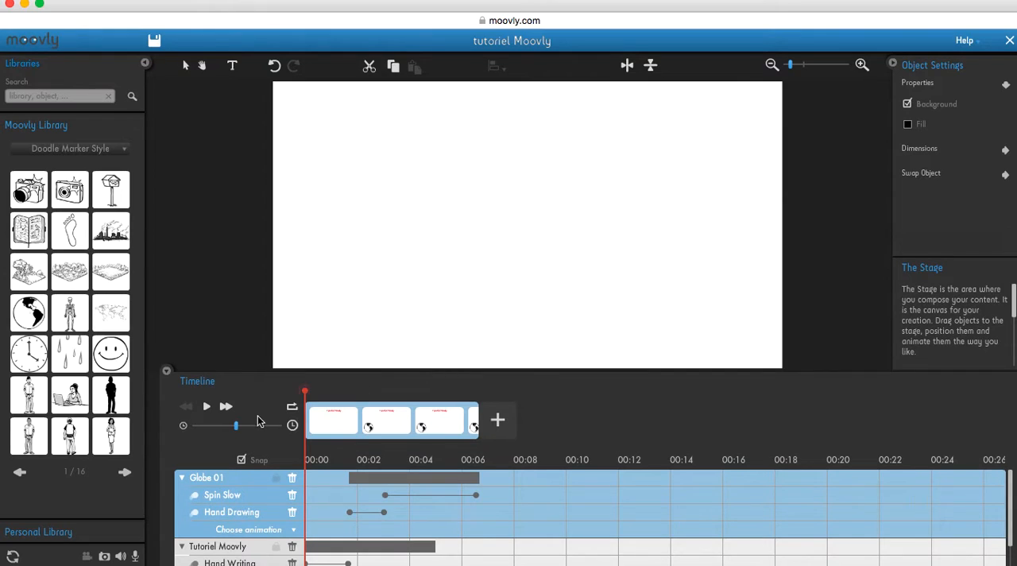
pyautogui.click(207, 408)
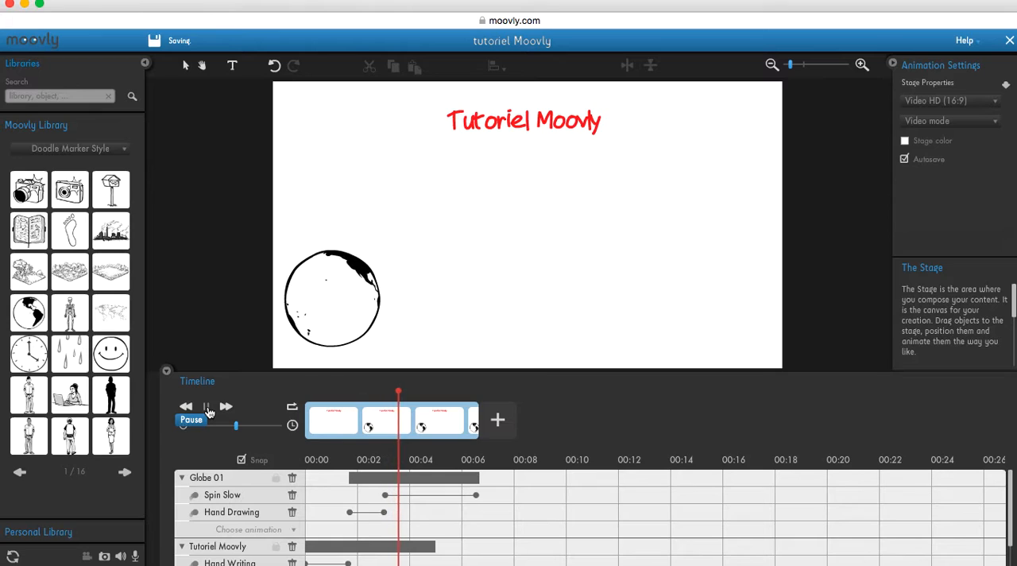
pyautogui.click(208, 408)
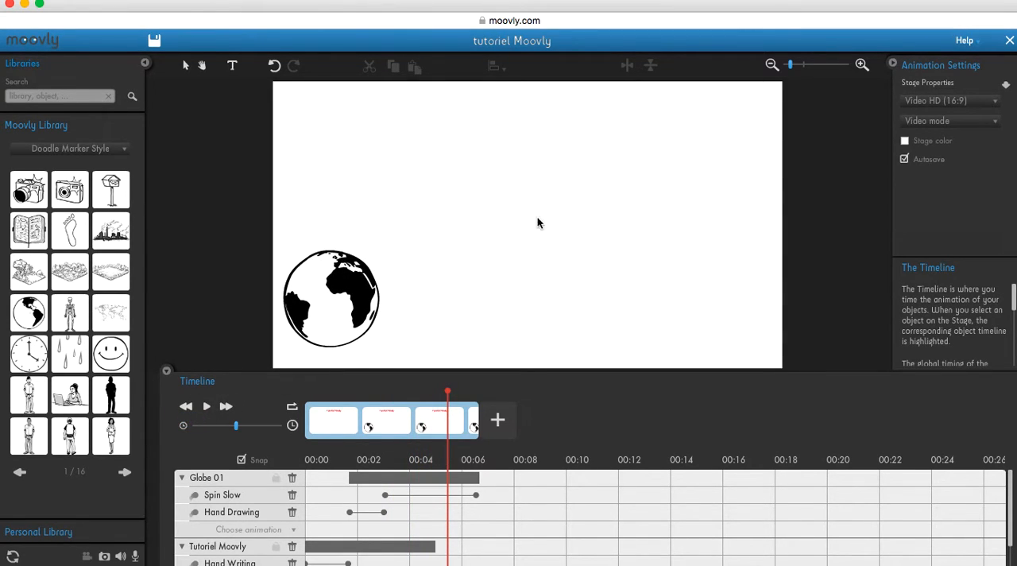
# Extend the "Tutoriel Moovly" title's clip on the timeline so it ends together with the globe's clip
pyautogui.moveTo(549, 372); pyautogui.dragTo(541, 206)
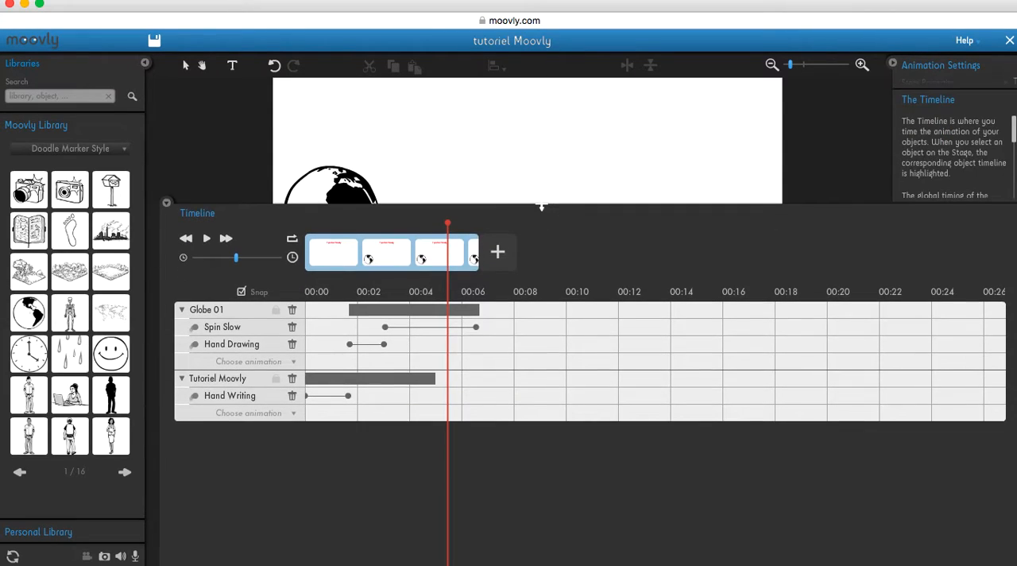
pyautogui.moveTo(447, 223); pyautogui.dragTo(479, 224)
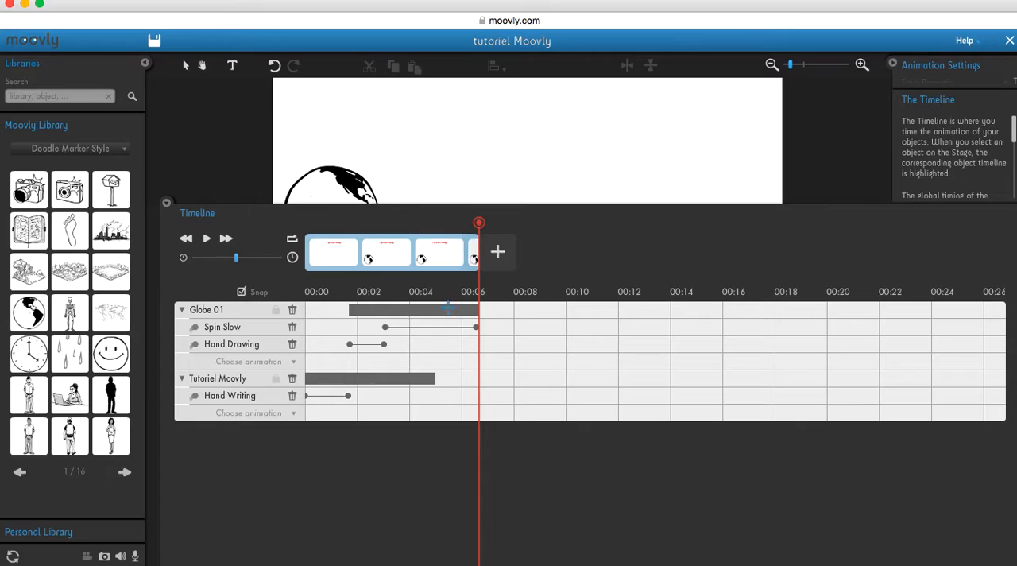
pyautogui.moveTo(437, 378); pyautogui.dragTo(472, 379)
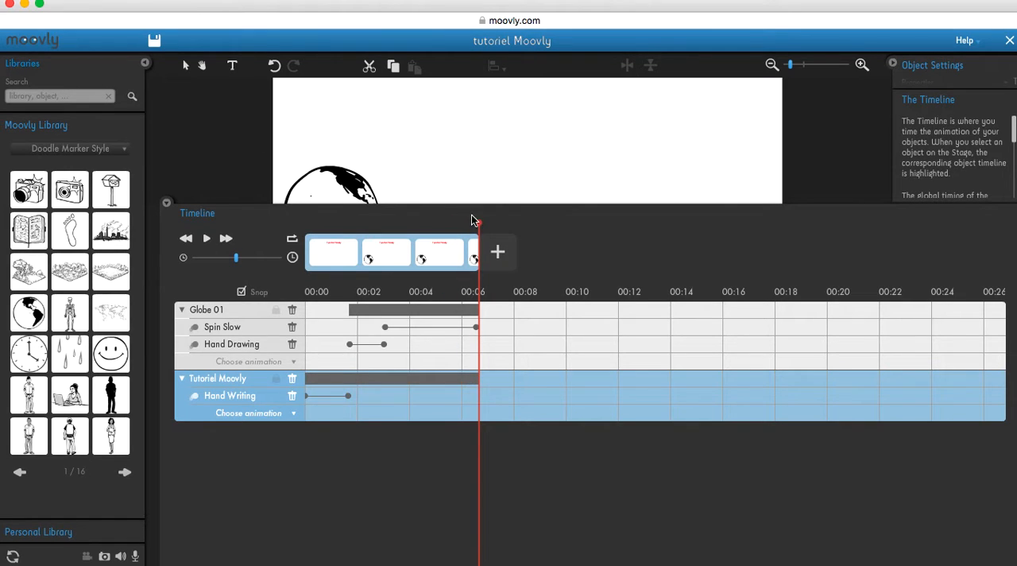
pyautogui.moveTo(488, 208); pyautogui.dragTo(491, 358)
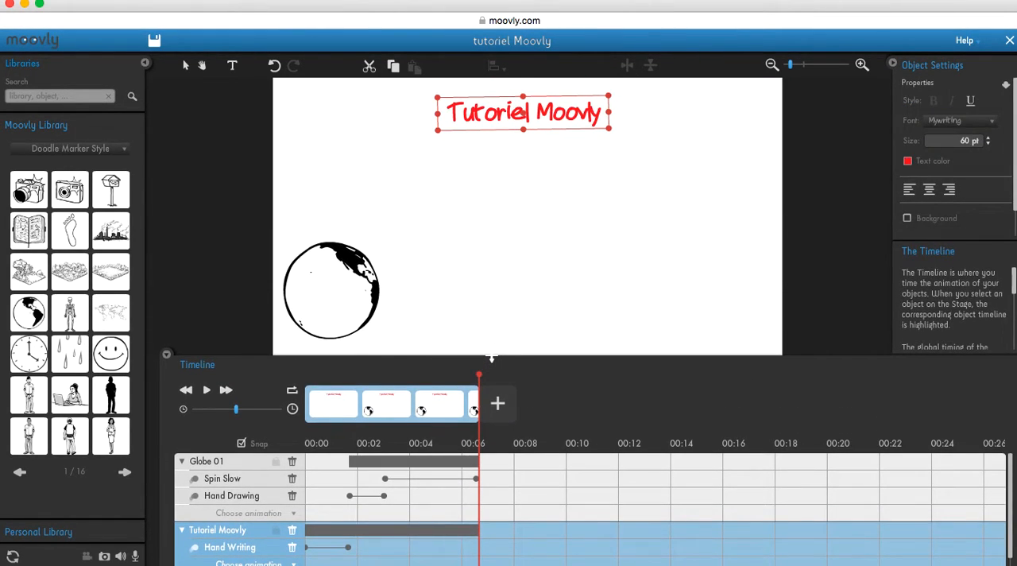
# Add a new text object reading "pour débutants" on the stage, starting where the globe and title clips end
pyautogui.click(493, 290)
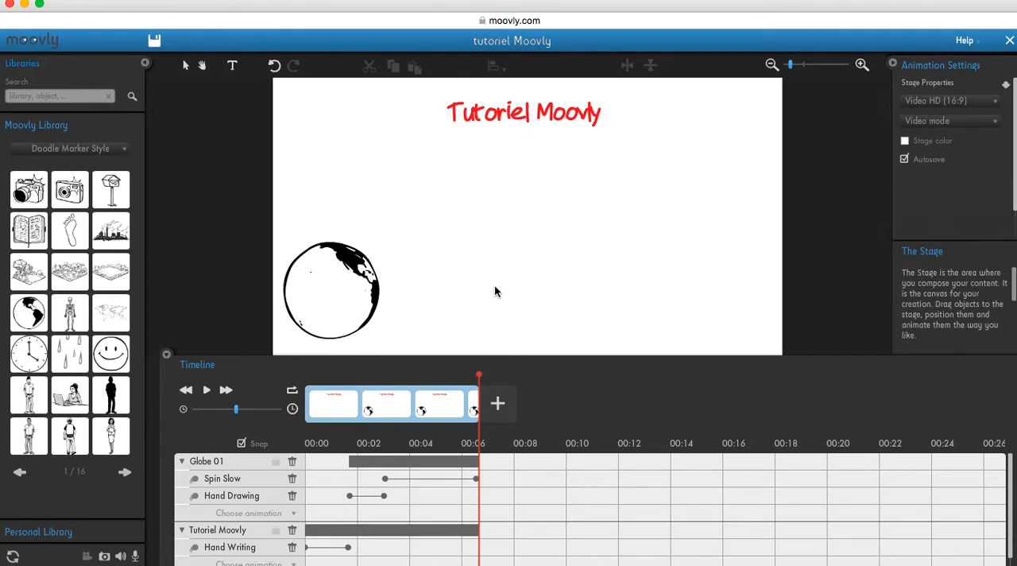
pyautogui.click(231, 67)
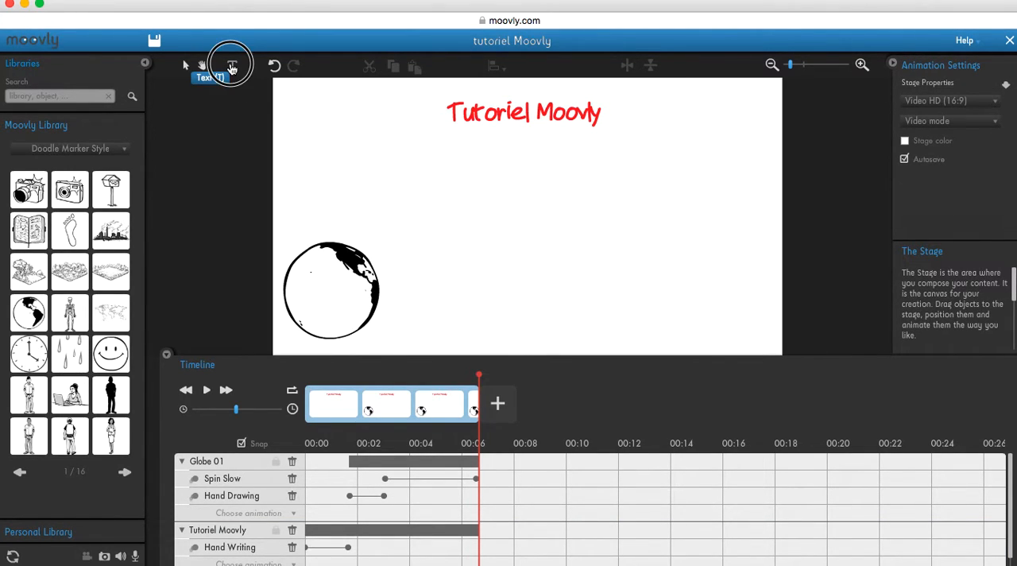
pyautogui.click(560, 253)
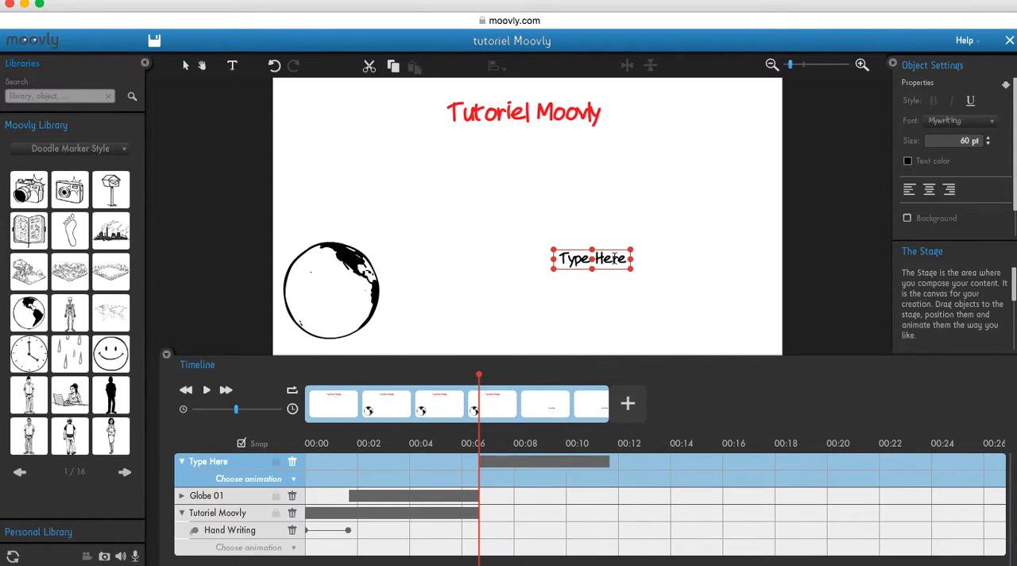
pyautogui.moveTo(626, 258); pyautogui.dragTo(592, 258)
pyautogui.press('BackSpace')
pyautogui.press('BackSpace')
pyautogui.press('BackSpace')
pyautogui.press('BackSpace')
pyautogui.press('BackSpace')
pyautogui.press('BackSpace')
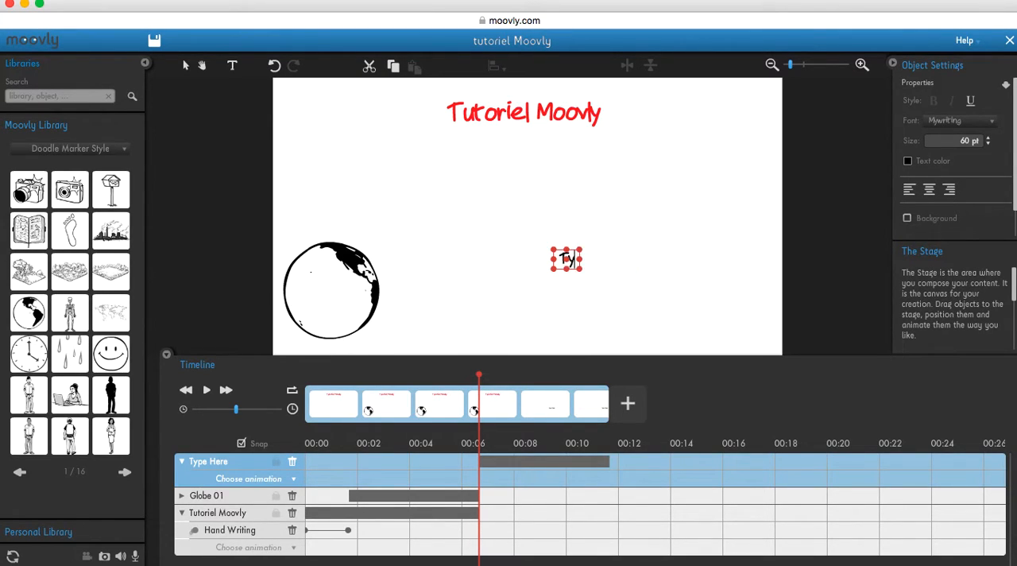
pyautogui.write('pour d')
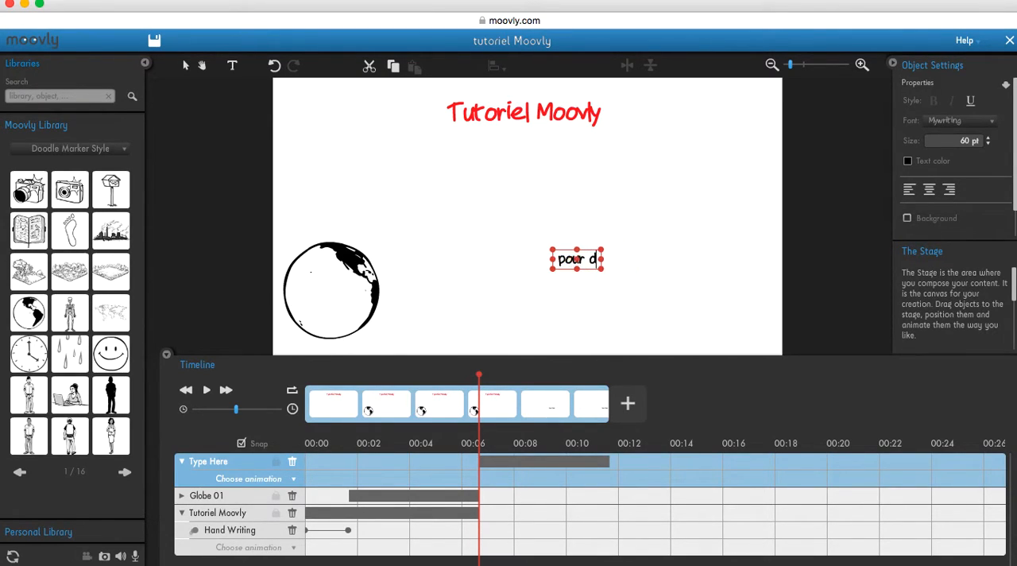
pyautogui.write('ébutants')
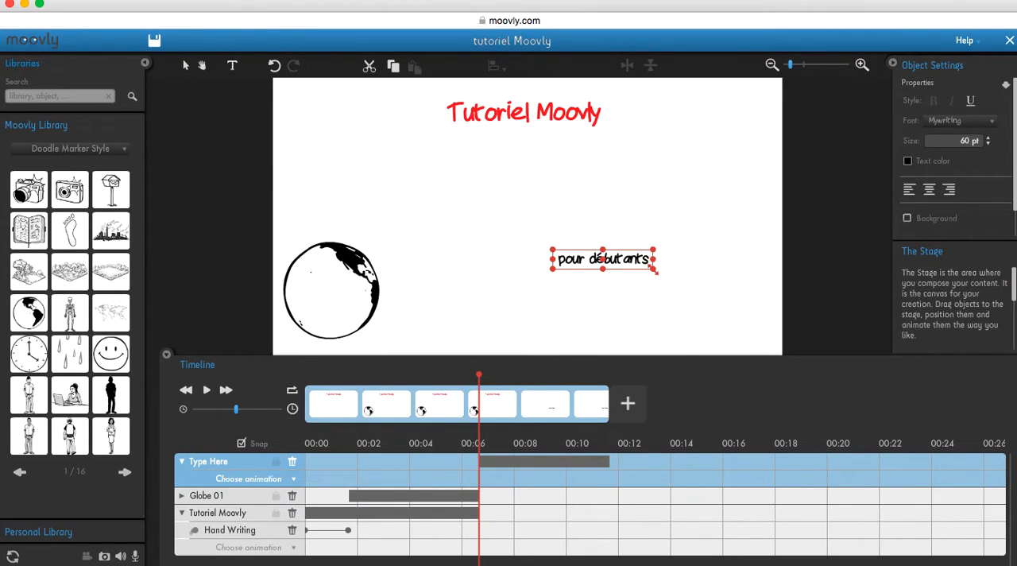
# Enlarge the "pour débutants" text and move it to the lower-right area of the stage, level with the globe
pyautogui.moveTo(653, 270); pyautogui.dragTo(682, 283)
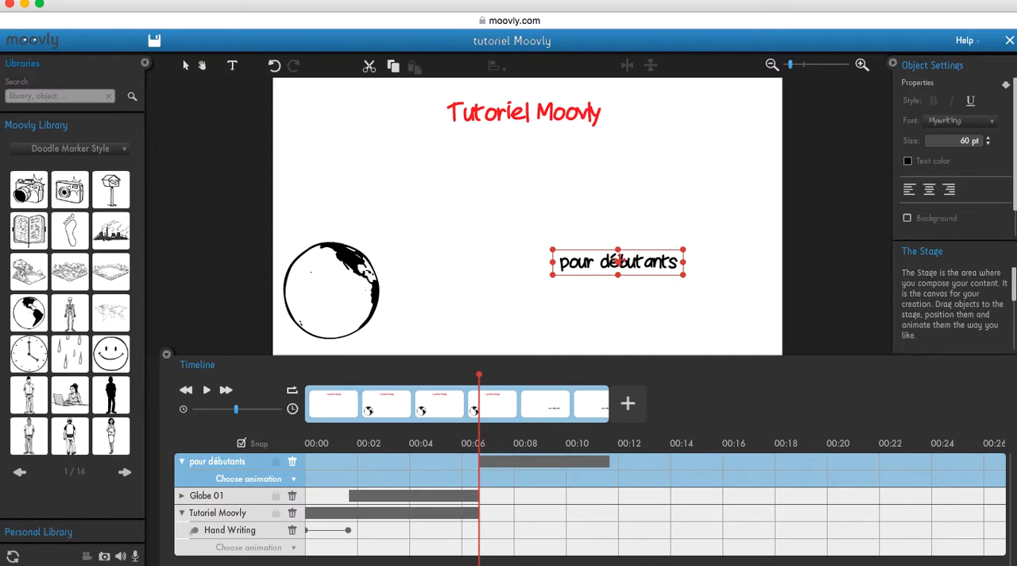
pyautogui.moveTo(617, 261); pyautogui.dragTo(663, 296)
# Color the whole "pour débutants" text green
pyautogui.doubleClick(723, 294)
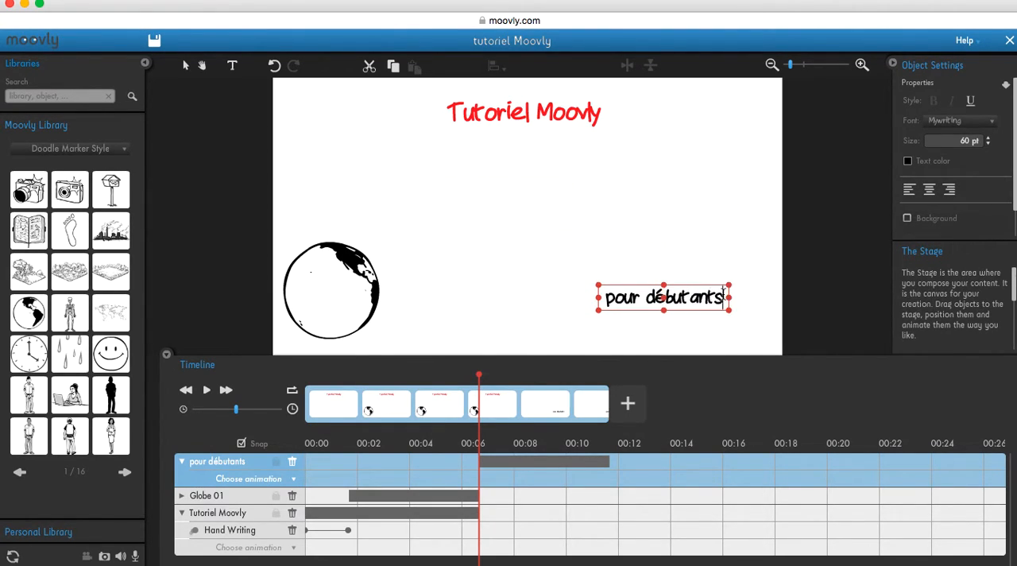
pyautogui.click(908, 162)
pyautogui.click(927, 258)
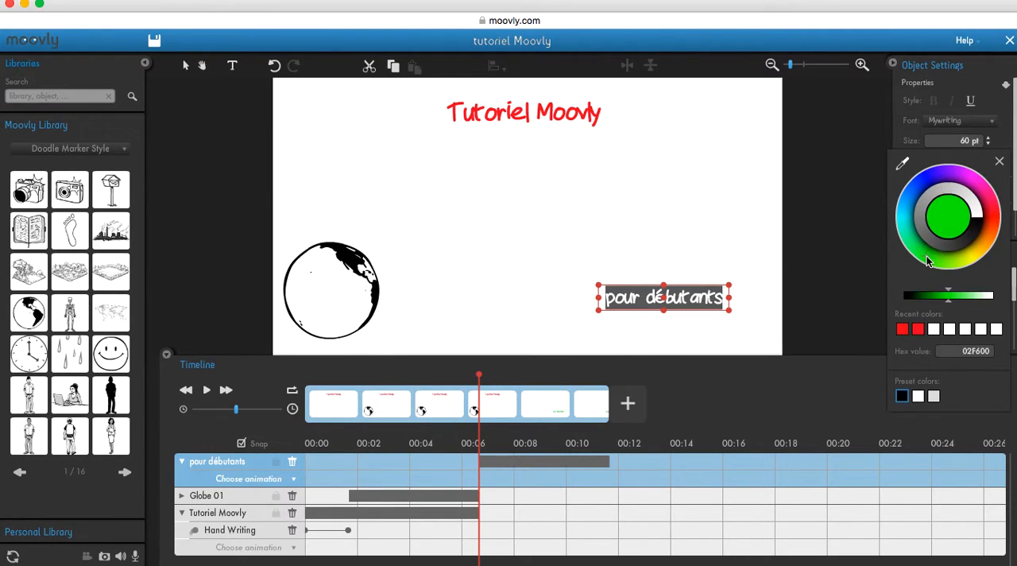
pyautogui.click(721, 258)
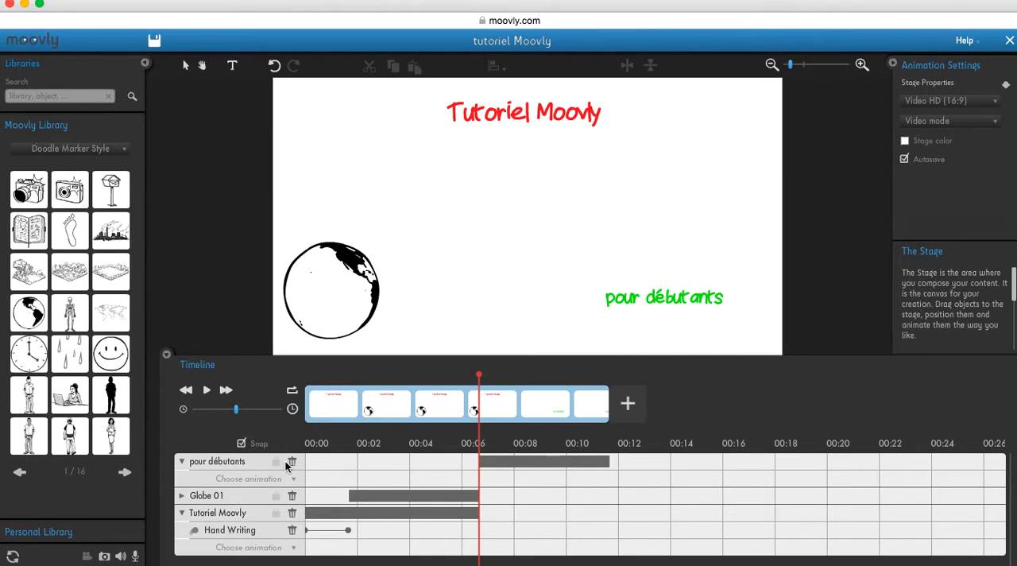
# Shift the "pour débutants" clip on the timeline so it starts where the globe's Hand Drawing animation ends
pyautogui.click(480, 375)
pyautogui.moveTo(480, 375)
pyautogui.mouseDown()
pyautogui.moveTo(452, 374)
pyautogui.moveTo(519, 375)
pyautogui.moveTo(479, 379)
pyautogui.mouseUp()
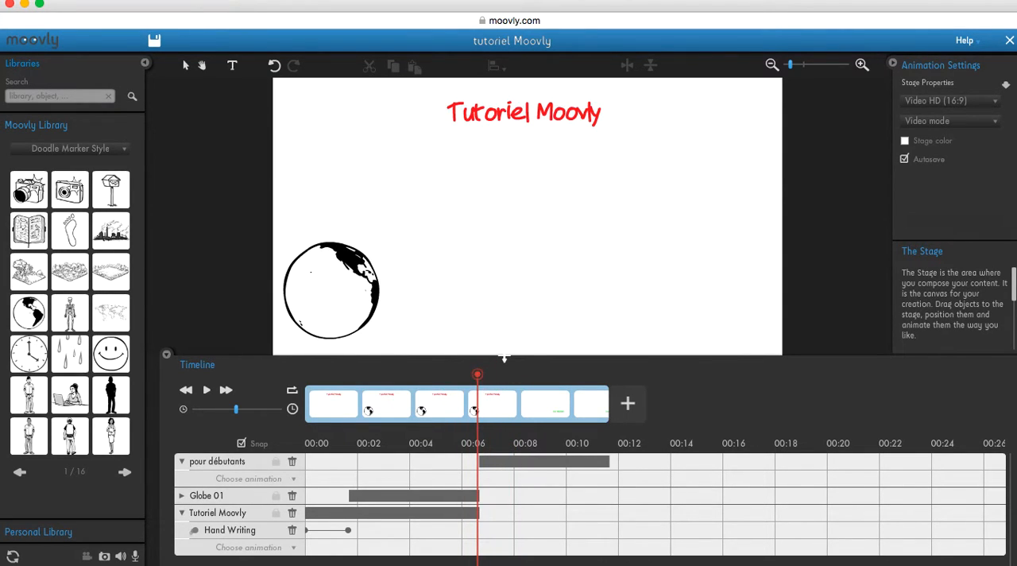
pyautogui.scroll(-2, 357, 421)
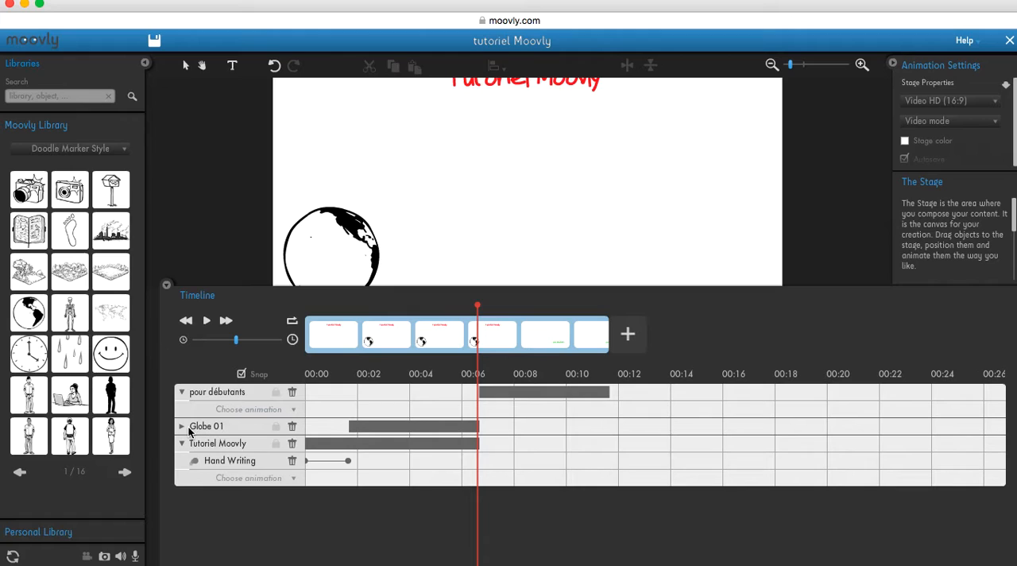
pyautogui.click(183, 427)
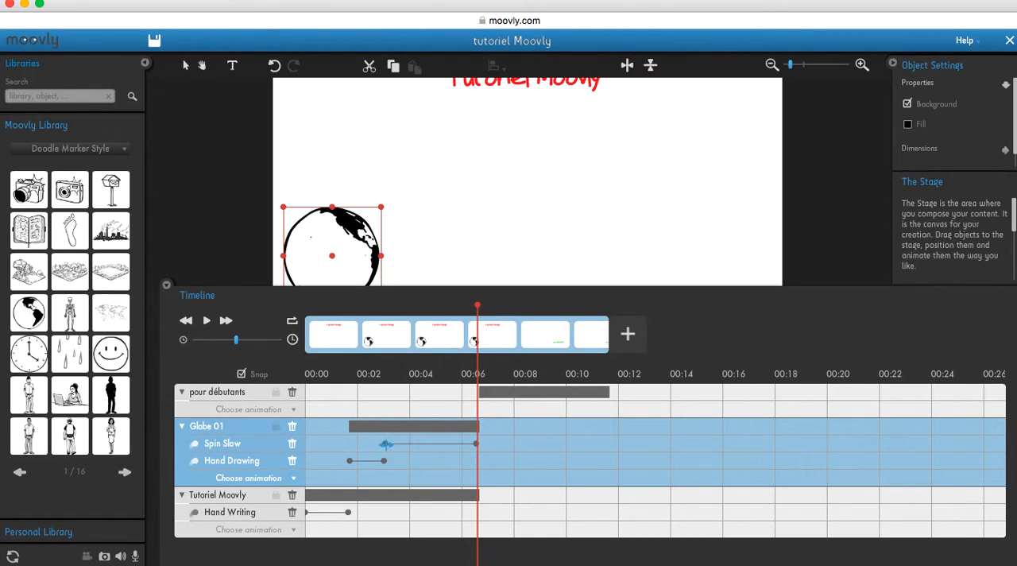
pyautogui.moveTo(476, 305); pyautogui.dragTo(387, 318)
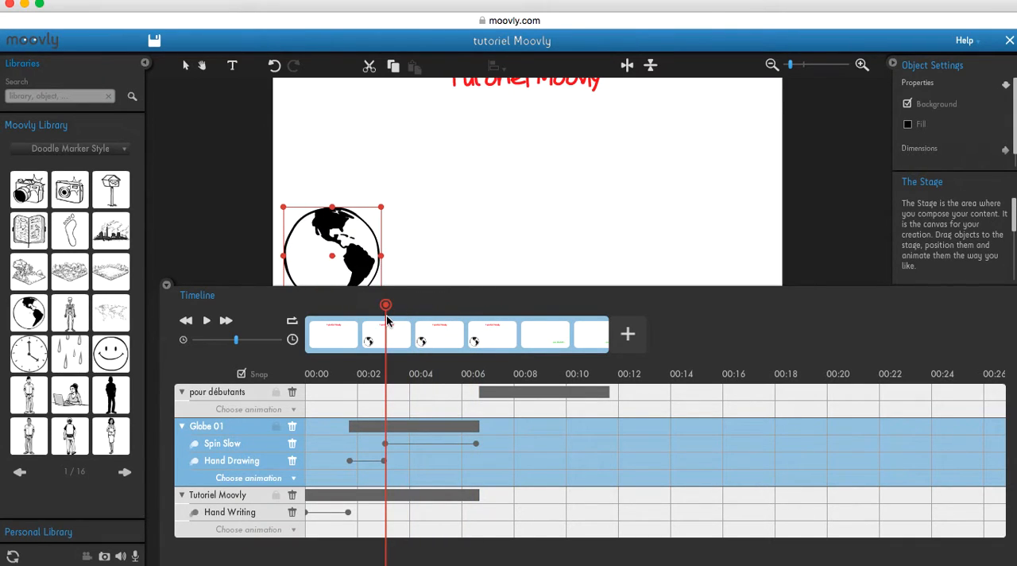
pyautogui.moveTo(511, 393); pyautogui.dragTo(426, 391)
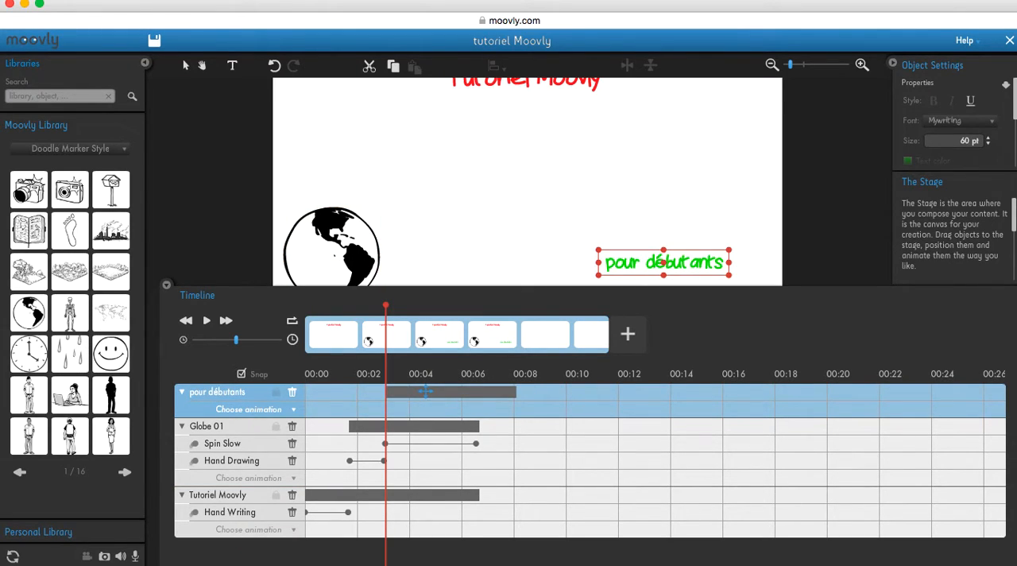
# Extend the globe and title clips and the globe's Spin Slow animation to the end of the "pour débutants" clip
pyautogui.moveTo(385, 307); pyautogui.dragTo(516, 320)
pyautogui.moveTo(479, 424); pyautogui.dragTo(509, 425)
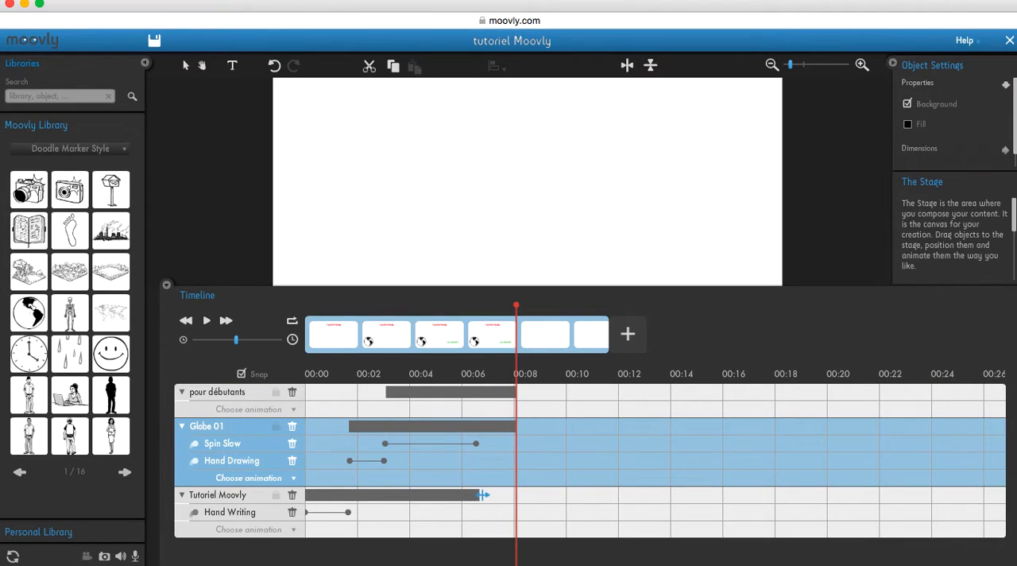
pyautogui.moveTo(479, 494); pyautogui.dragTo(513, 494)
pyautogui.moveTo(476, 441); pyautogui.dragTo(515, 443)
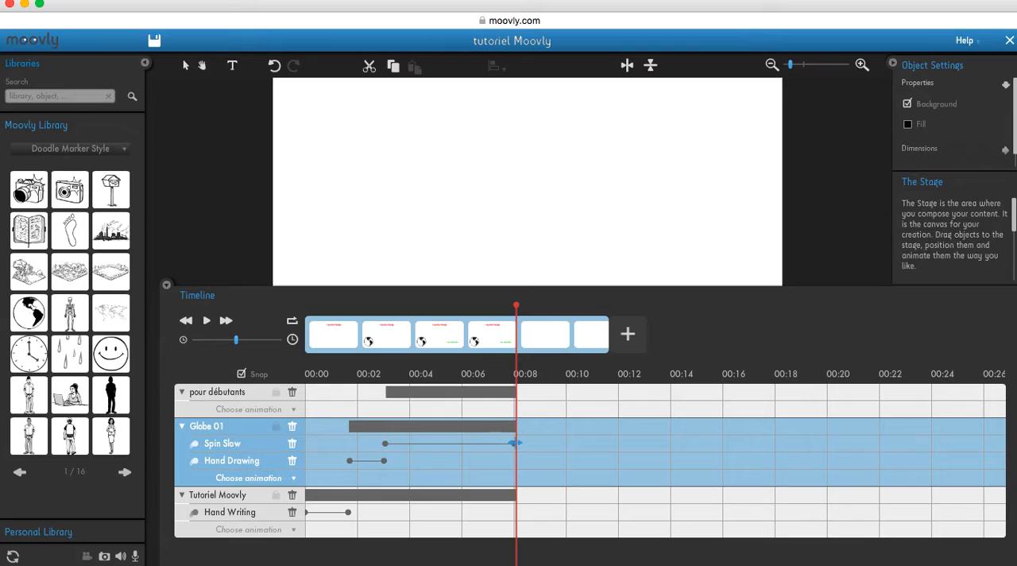
# Apply a Fly in animation at the start of the "pour débutants" clip and shorten it to about 0.8 seconds
pyautogui.moveTo(562, 292); pyautogui.dragTo(627, 382)
pyautogui.moveTo(515, 394); pyautogui.dragTo(389, 394)
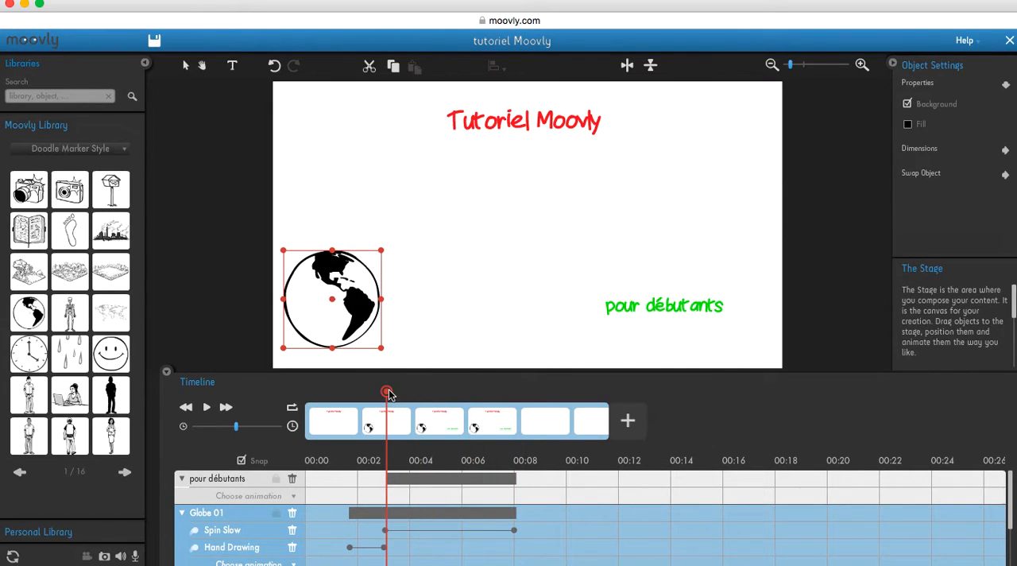
pyautogui.click(293, 496)
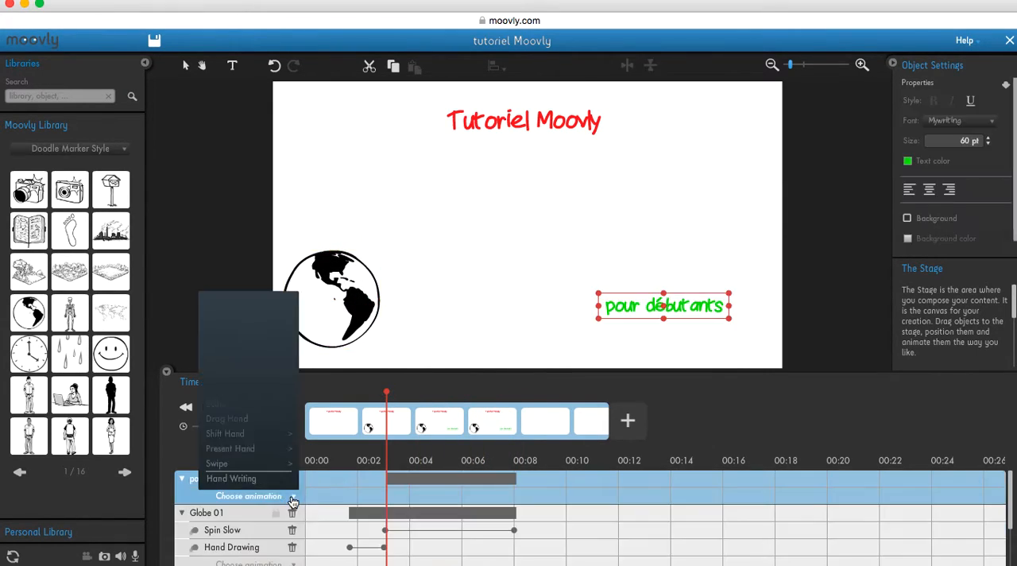
pyautogui.moveTo(278, 344)
pyautogui.click(313, 349)
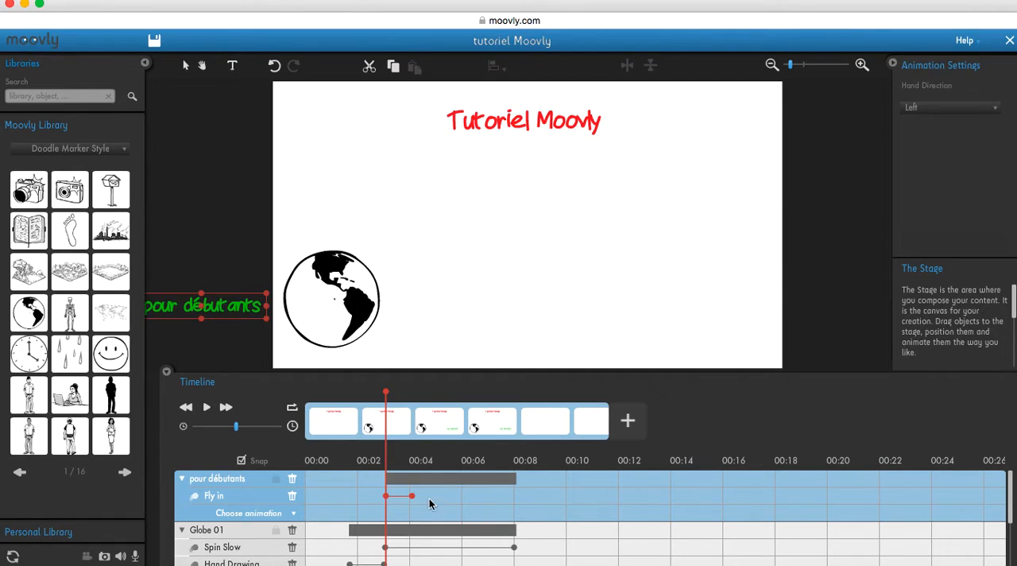
pyautogui.moveTo(413, 494)
pyautogui.mouseDown()
pyautogui.moveTo(394, 493)
pyautogui.moveTo(501, 489)
pyautogui.moveTo(407, 495)
pyautogui.mouseUp()
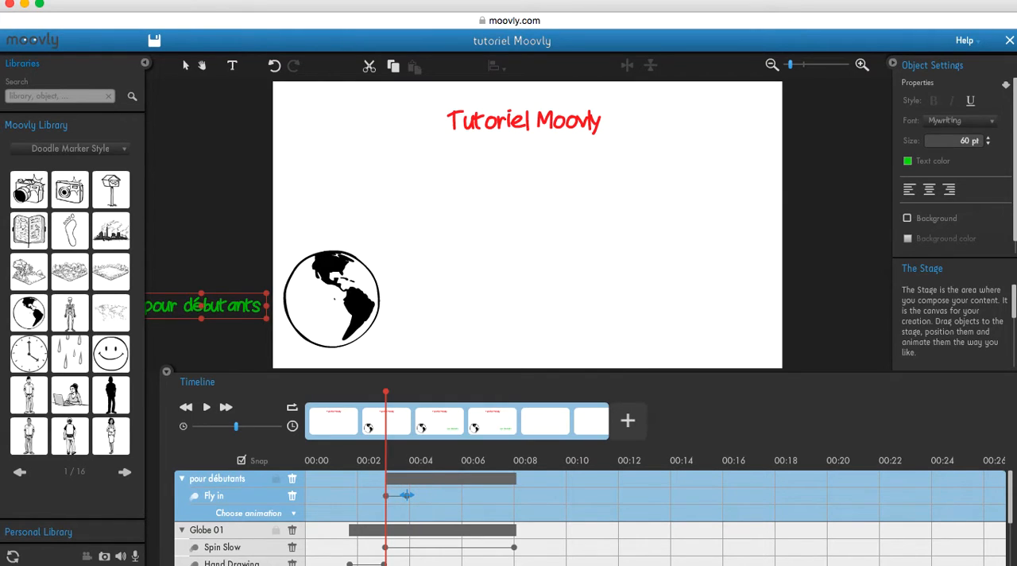
# Play the video from the start to check the green text flying in beside the spinning globe
pyautogui.moveTo(385, 391); pyautogui.dragTo(302, 385)
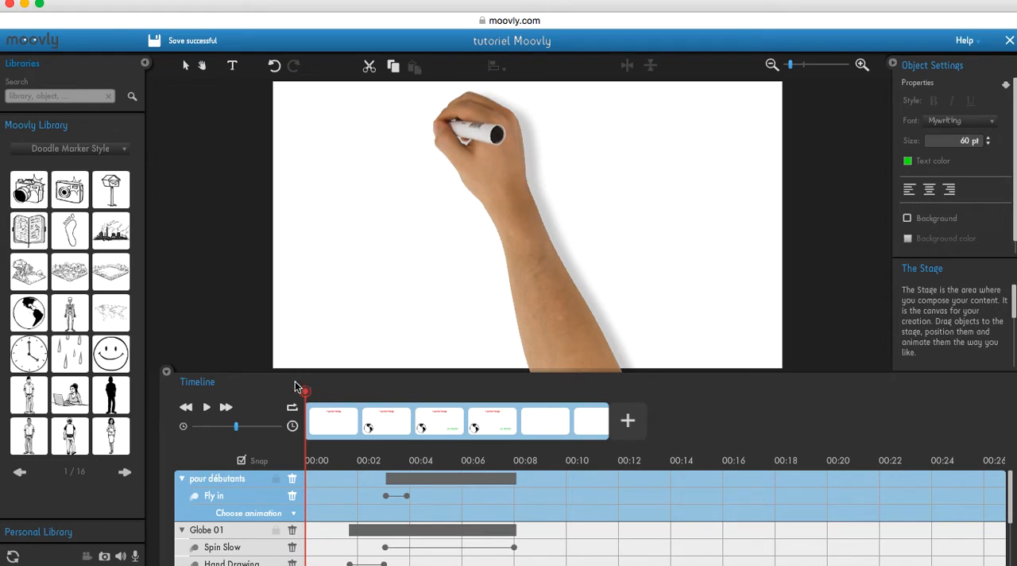
pyautogui.click(207, 410)
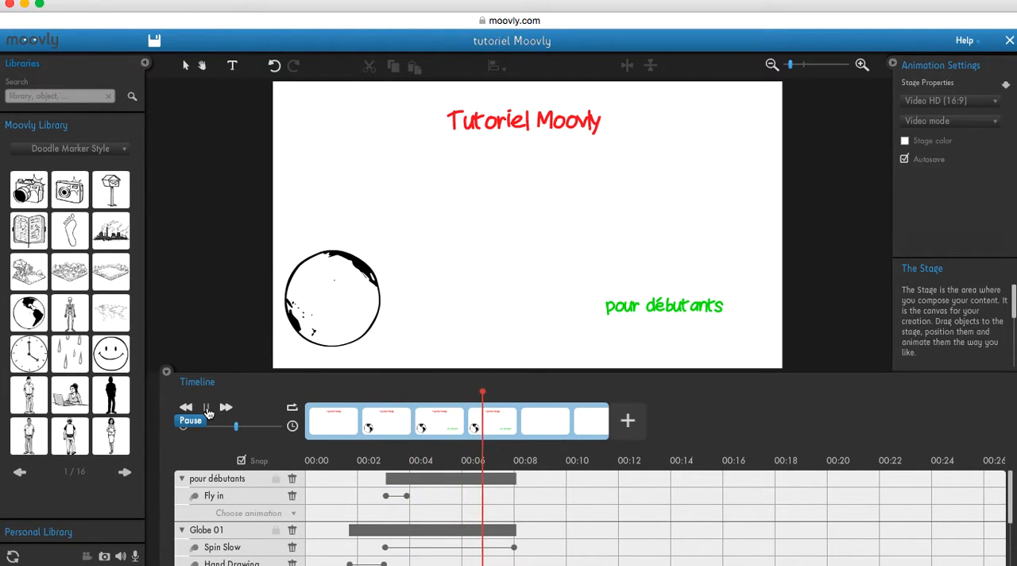
pyautogui.click(208, 408)
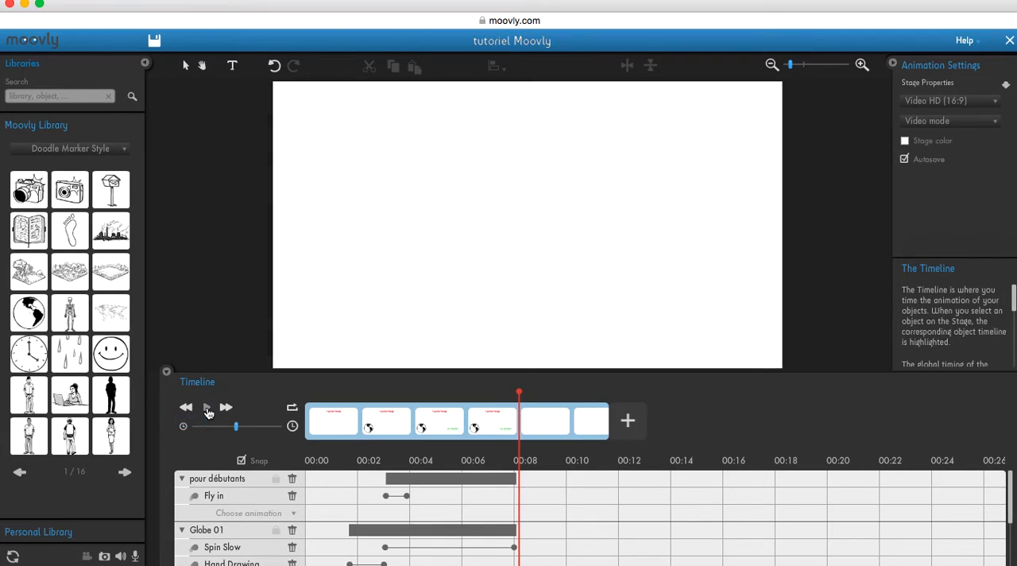
# Trim the first scene to the end of its clips, add a second scene, and place the playhead at the new scene's start
pyautogui.moveTo(519, 392); pyautogui.dragTo(516, 394)
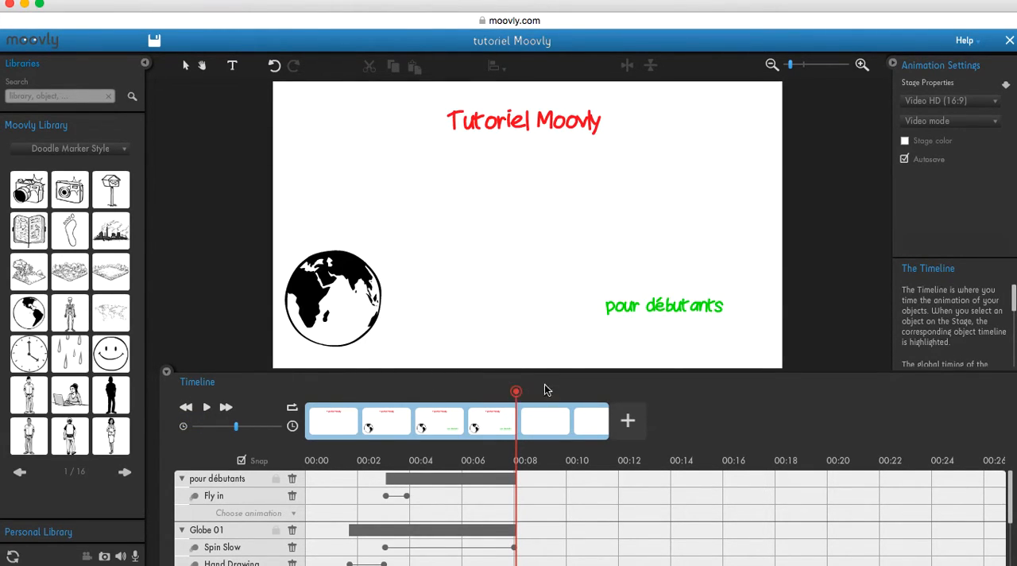
pyautogui.moveTo(603, 433)
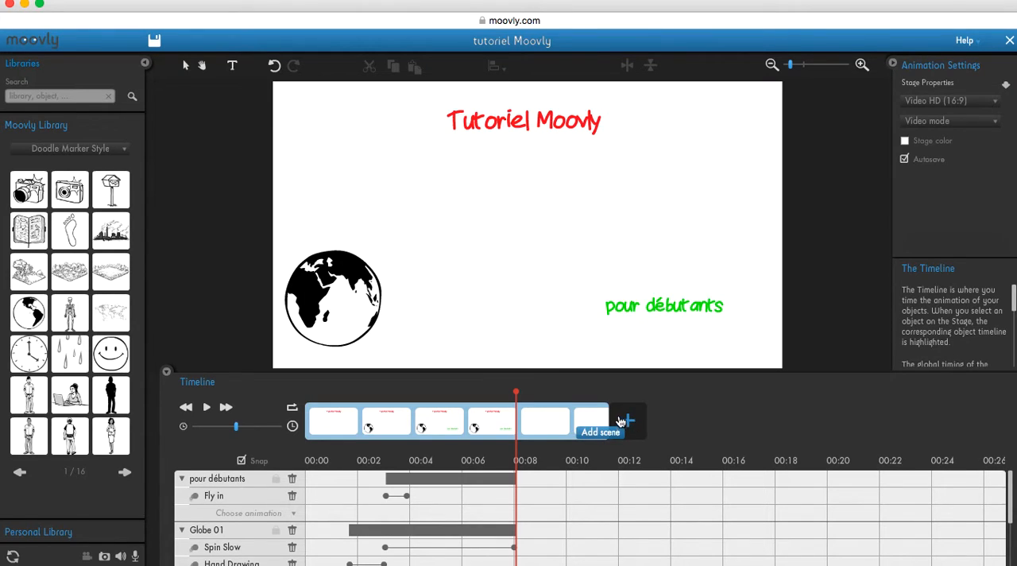
pyautogui.moveTo(610, 419); pyautogui.dragTo(522, 414)
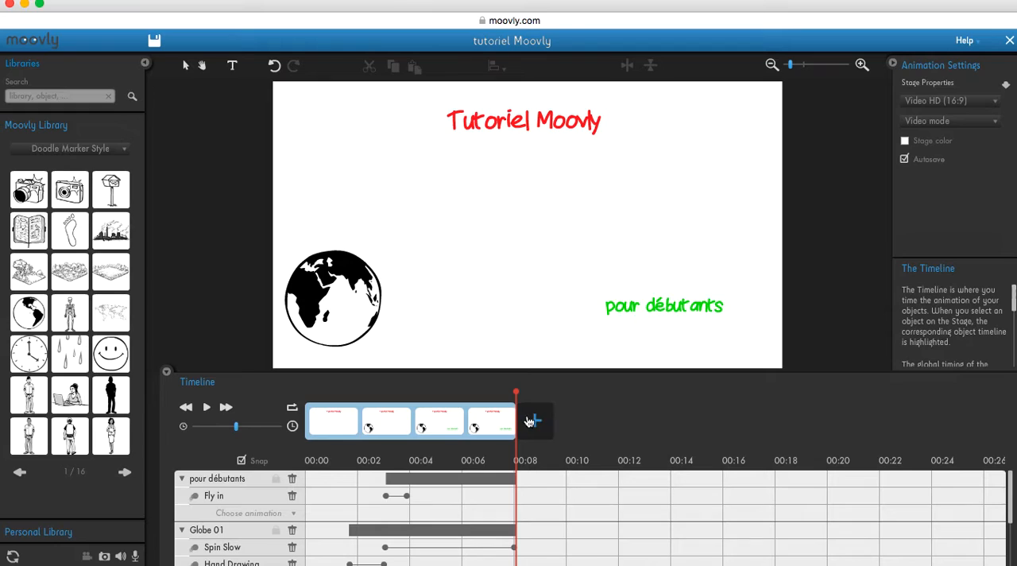
pyautogui.click(538, 425)
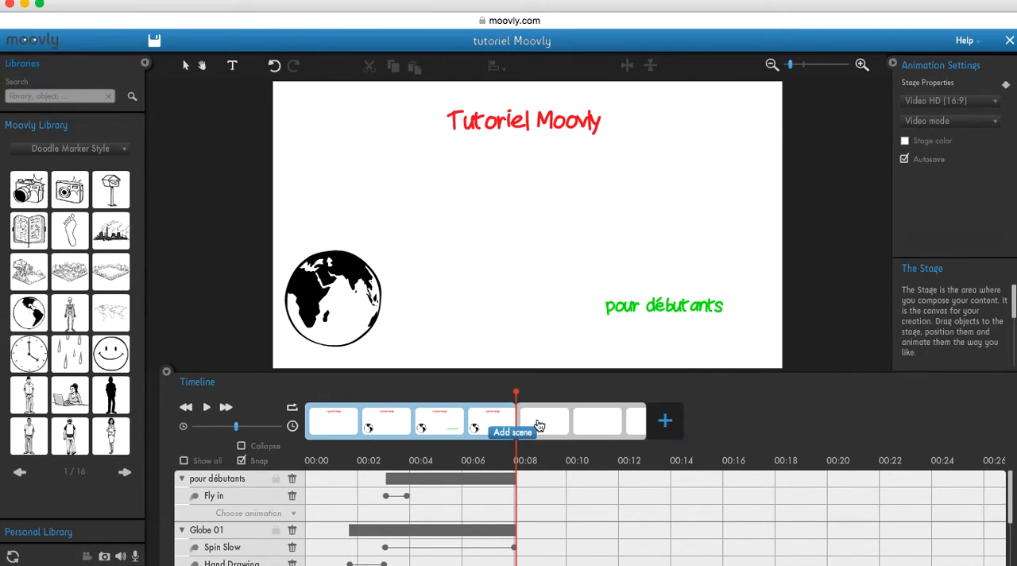
pyautogui.click(516, 392)
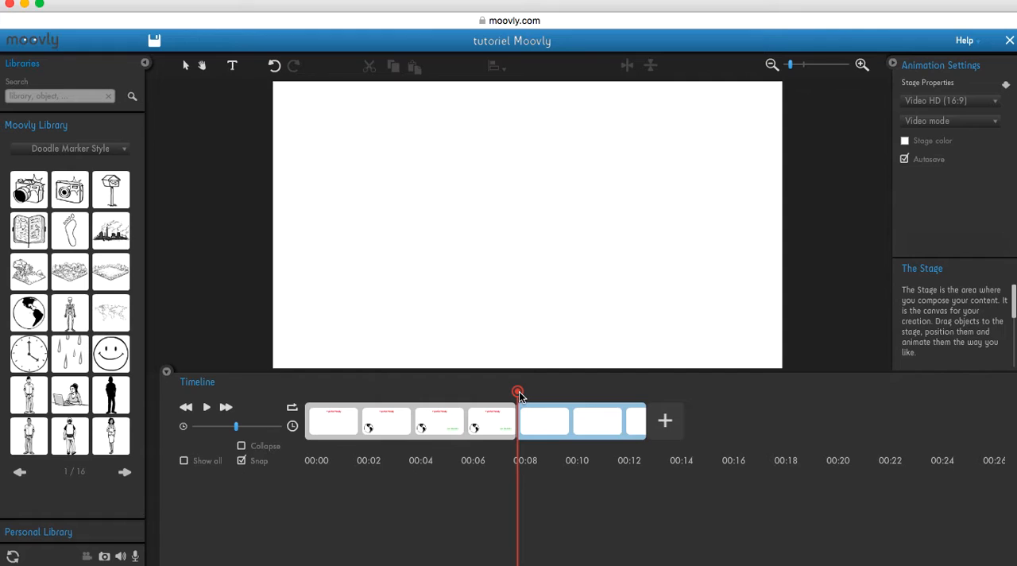
# Place the skeleton from the Doodle Marker Style library on the stage's left side and enlarge it to about 70% of the stage height
pyautogui.moveTo(69, 311)
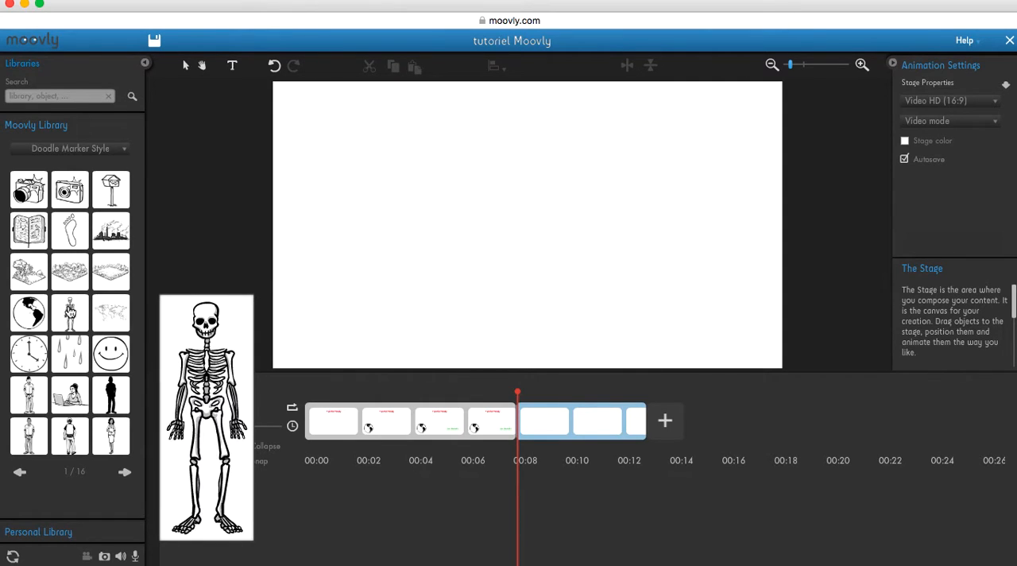
pyautogui.moveTo(69, 311); pyautogui.dragTo(344, 200)
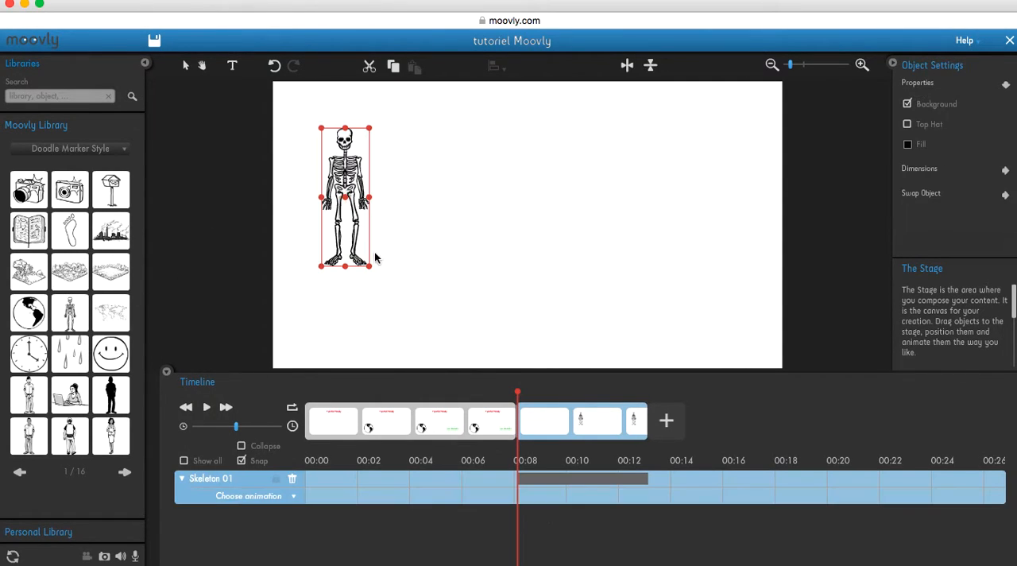
pyautogui.moveTo(373, 268); pyautogui.dragTo(421, 318)
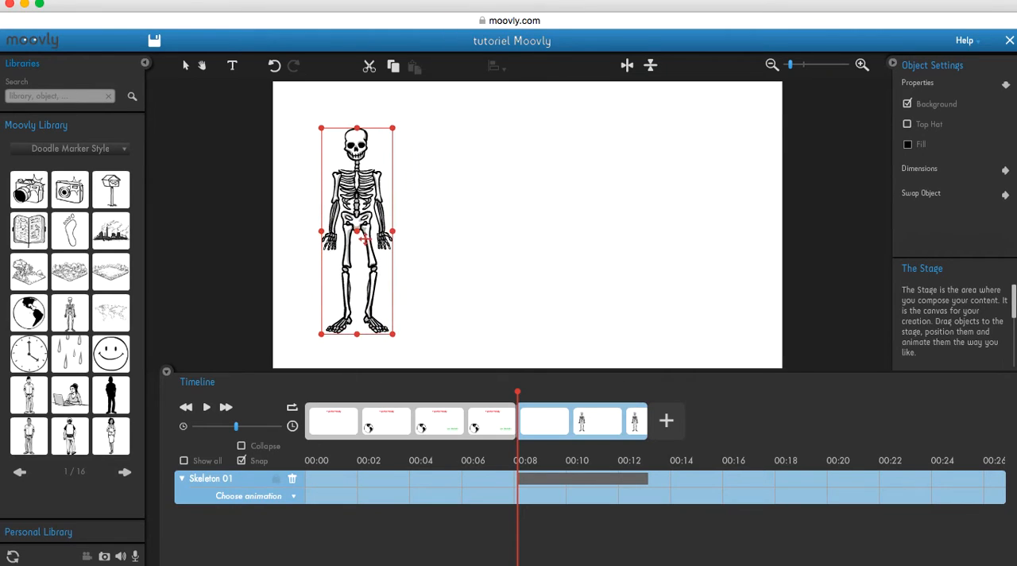
pyautogui.moveTo(356, 227); pyautogui.dragTo(340, 209)
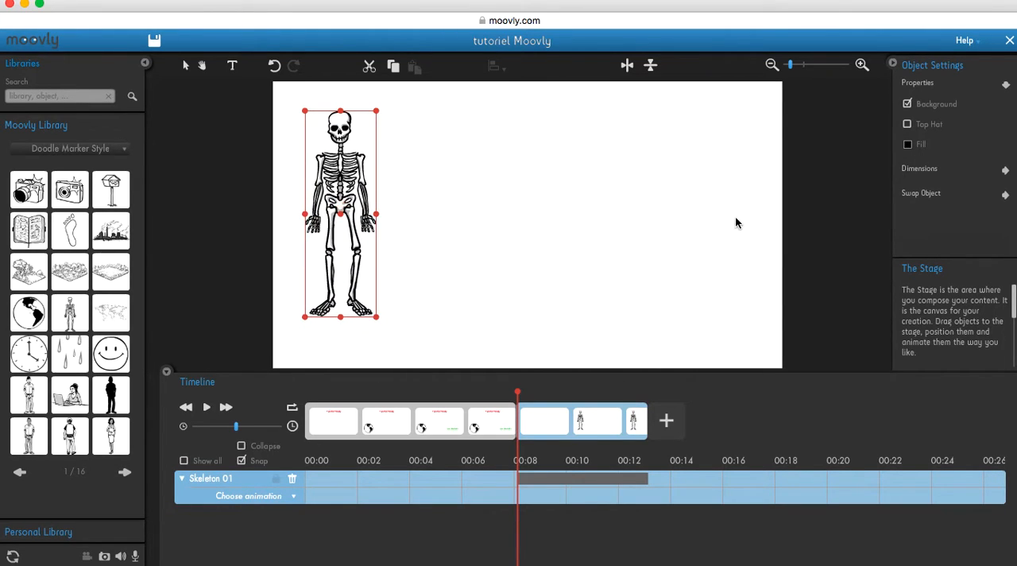
# Set the skeleton's fill colour to magenta (F900EC)
pyautogui.click(907, 146)
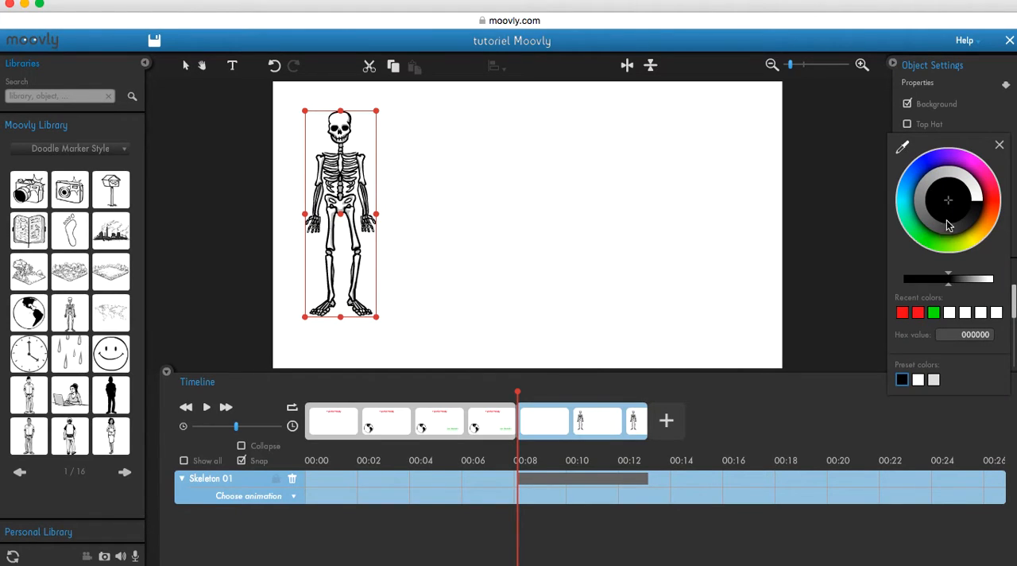
pyautogui.click(977, 165)
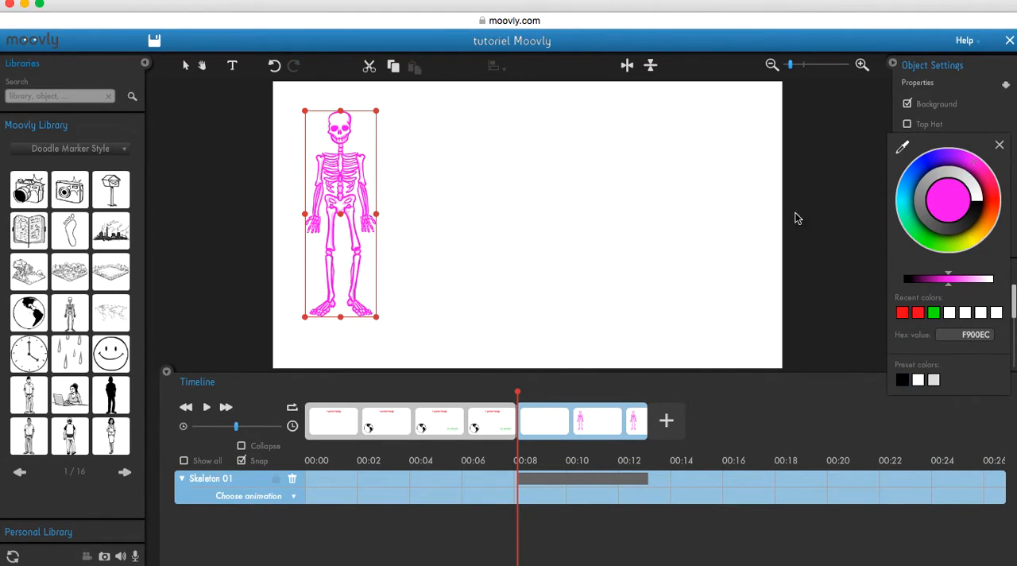
pyautogui.click(625, 271)
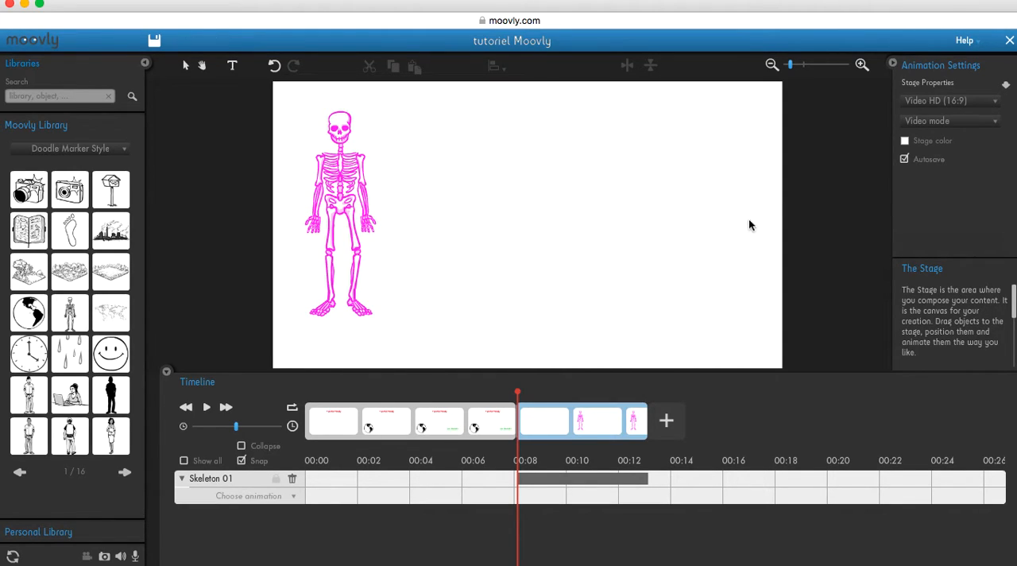
# Give the skeleton a Move & Zoom animation spanning its whole clip that moves it to the stage's right side
pyautogui.click(295, 497)
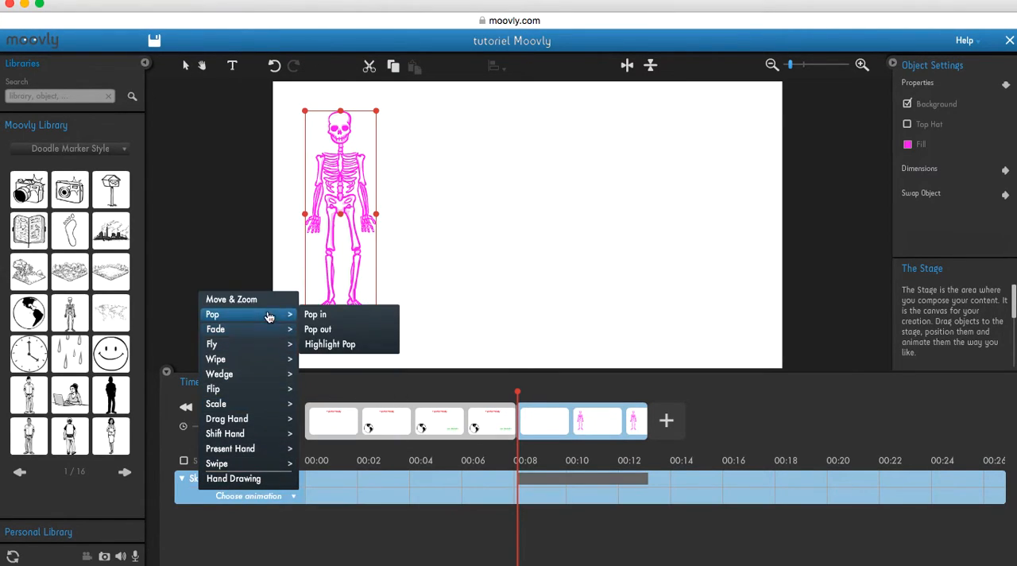
pyautogui.click(268, 301)
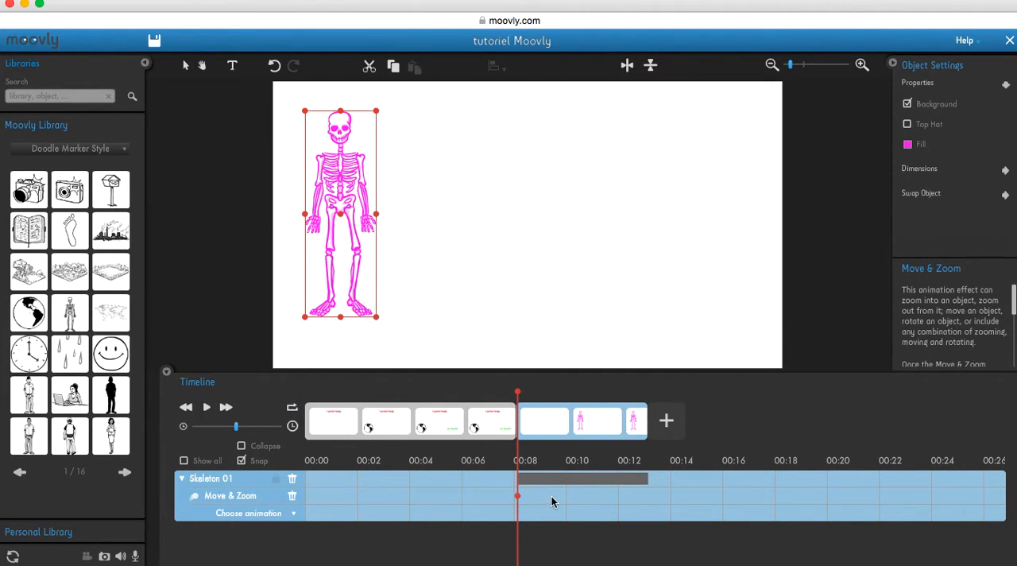
pyautogui.click(646, 495)
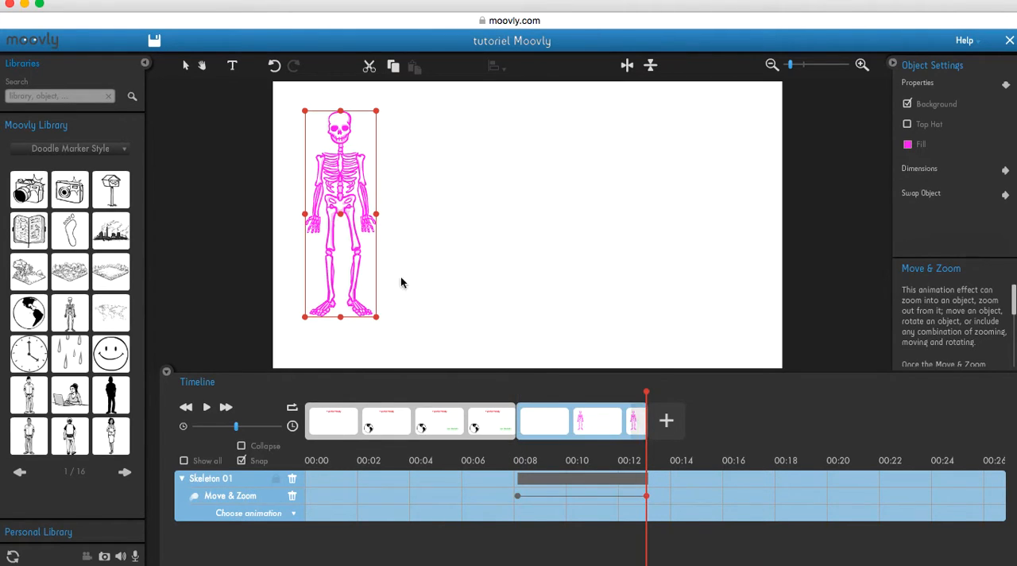
pyautogui.moveTo(340, 213); pyautogui.dragTo(704, 220)
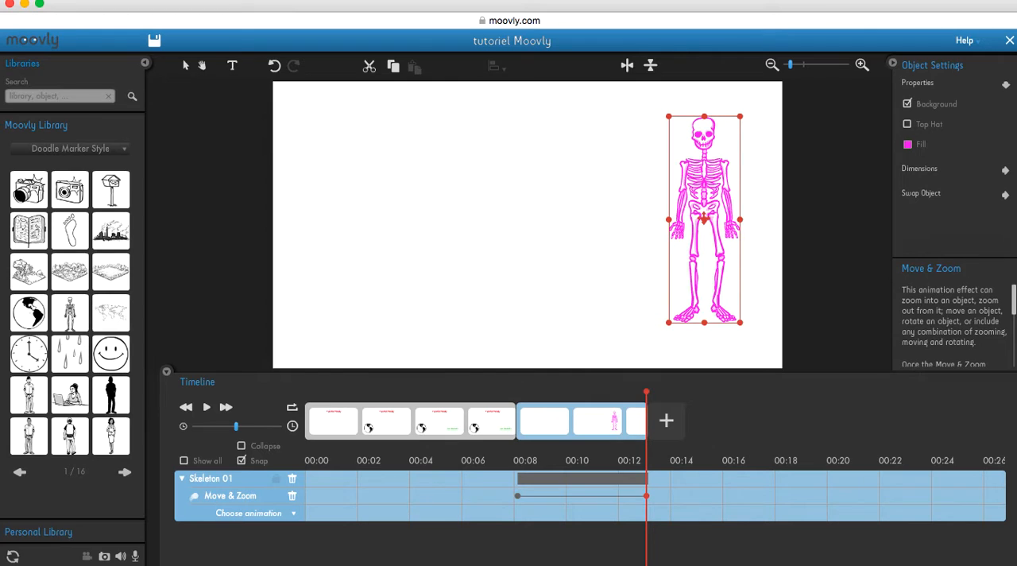
pyautogui.click(620, 332)
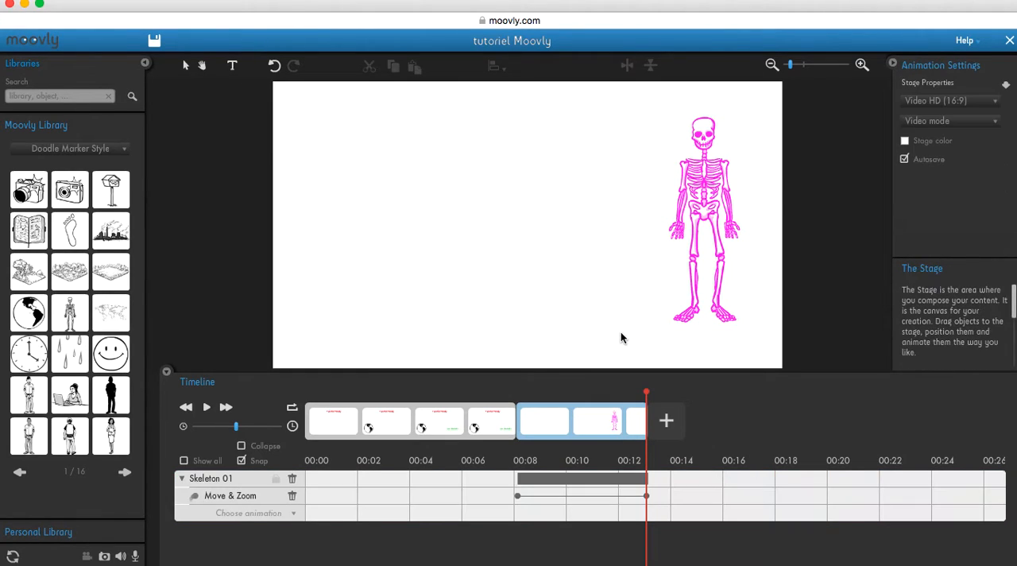
# At the second scene's start, add a text object with a first name, slightly enlarged and centred beneath the skeleton's feet
pyautogui.moveTo(649, 402); pyautogui.dragTo(517, 417)
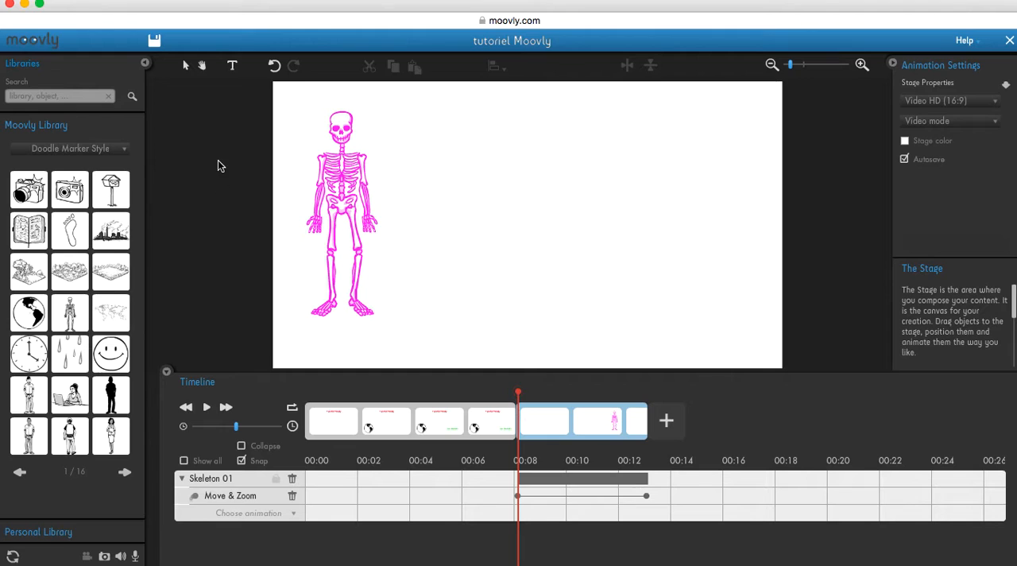
pyautogui.moveTo(234, 69); pyautogui.dragTo(341, 329)
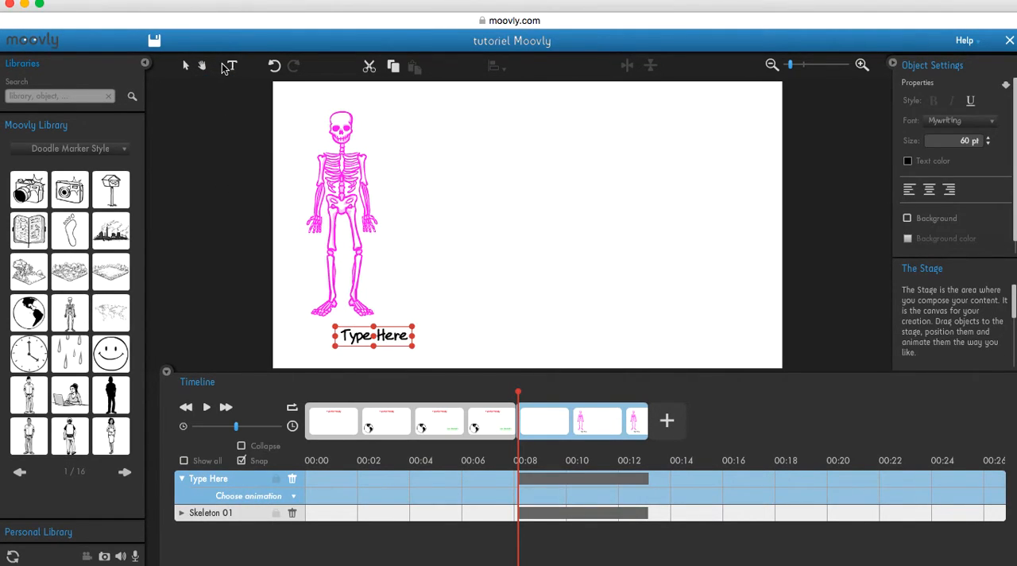
pyautogui.doubleClick(407, 335)
pyautogui.press('BackSpace')
pyautogui.press('BackSpace')
pyautogui.press('BackSpace')
pyautogui.press('BackSpace')
pyautogui.press('BackSpace')
pyautogui.press('BackSpace')
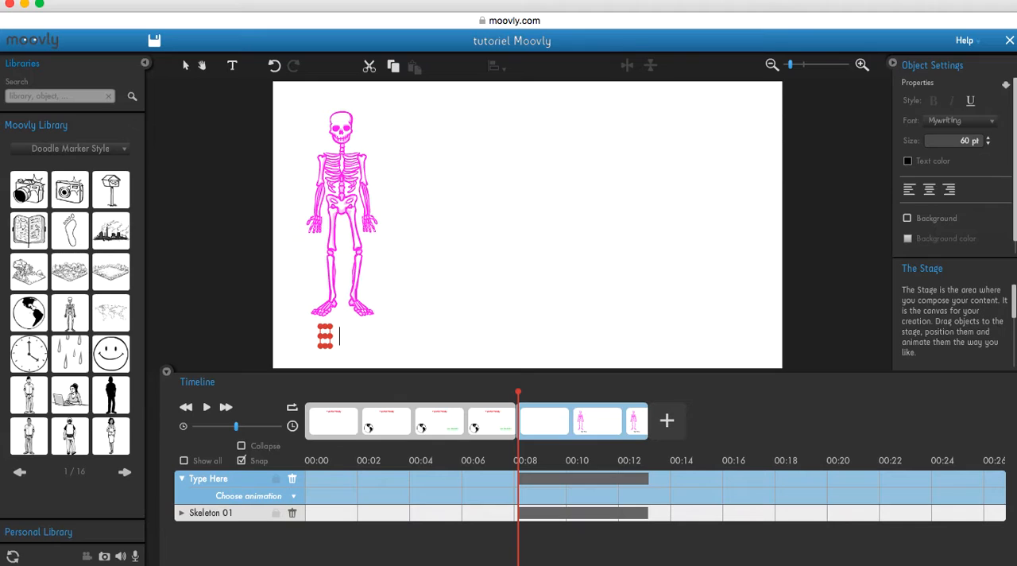
pyautogui.write('Paul')
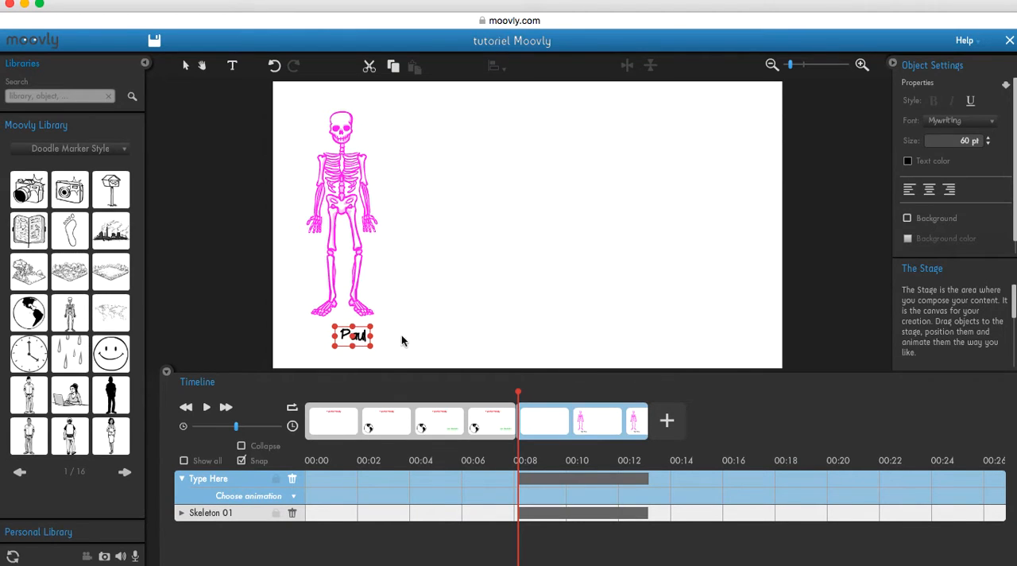
pyautogui.moveTo(371, 346); pyautogui.dragTo(343, 335)
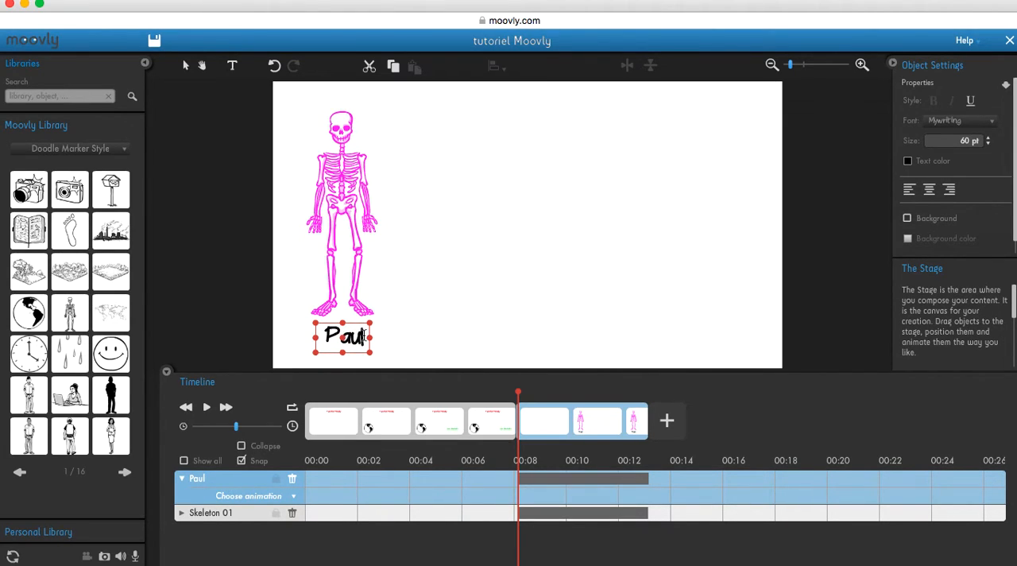
# Set the text colour of the name beneath the skeleton to turquoise
pyautogui.doubleClick(363, 336)
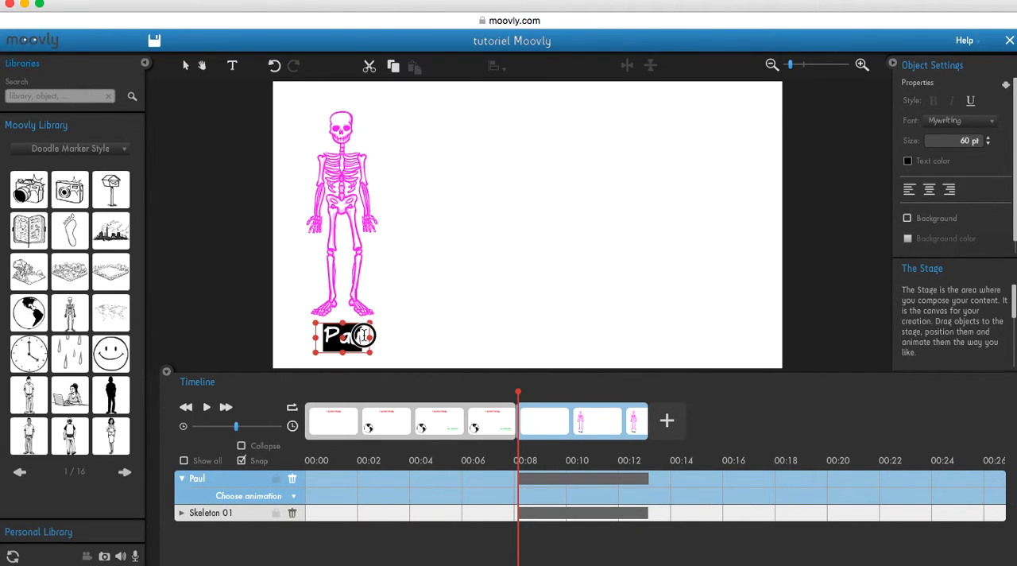
pyautogui.click(908, 162)
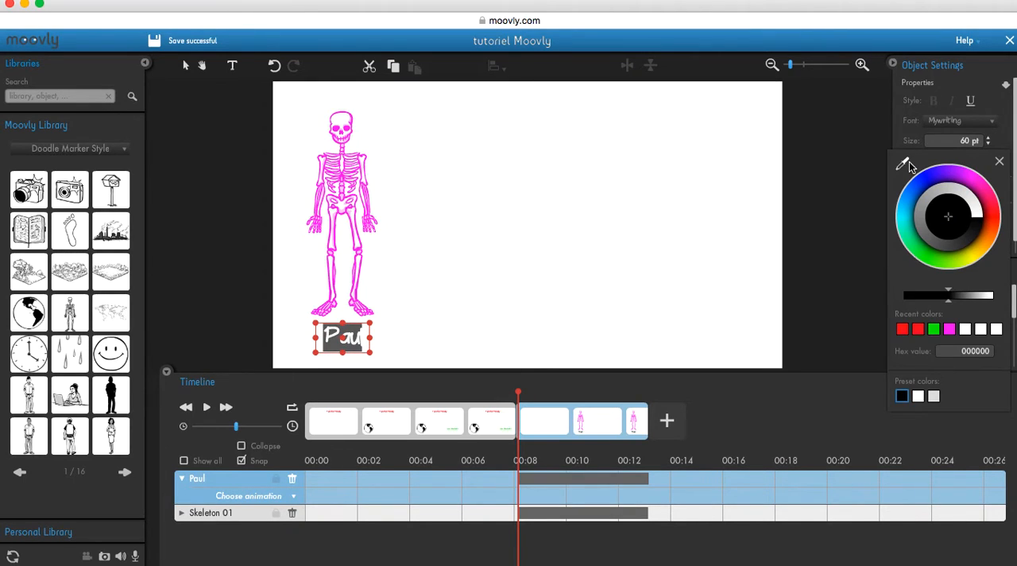
pyautogui.click(903, 219)
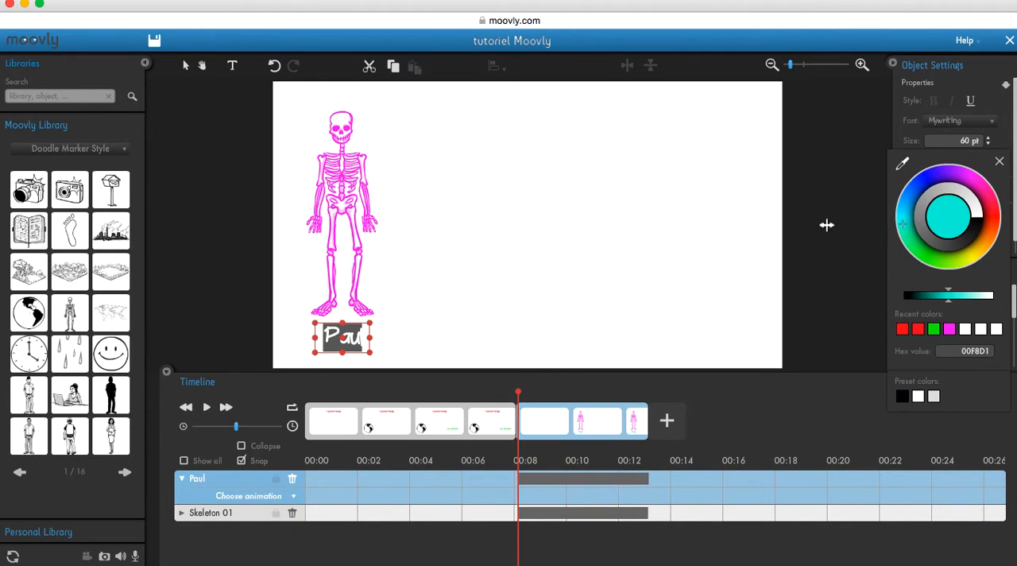
pyautogui.click(562, 250)
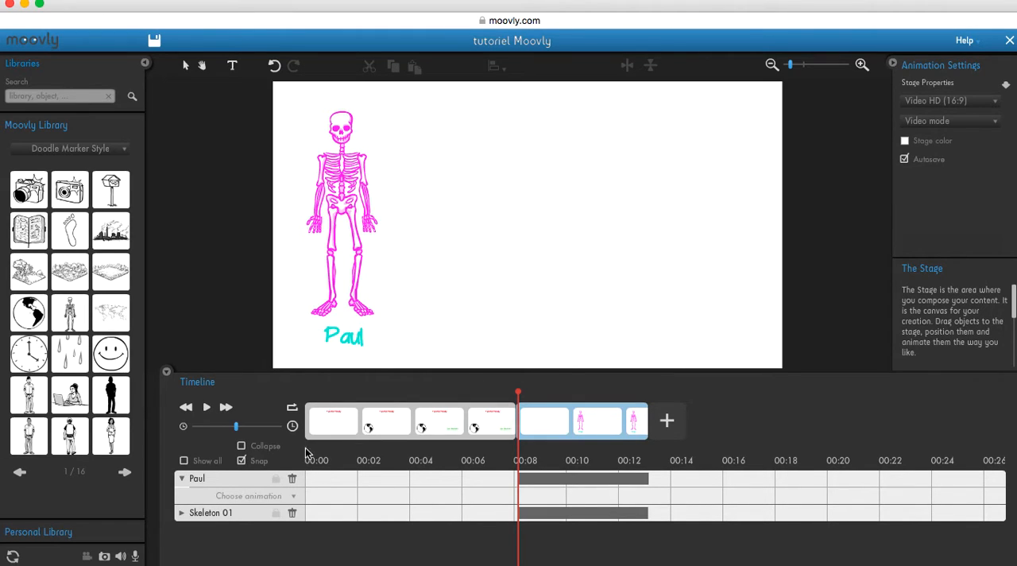
# Give the name text a Move & Zoom animation spanning its clip that ends beneath the skeleton on the stage's right side
pyautogui.moveTo(518, 393)
pyautogui.mouseDown()
pyautogui.moveTo(641, 392)
pyautogui.moveTo(519, 390)
pyautogui.mouseUp()
pyautogui.click(287, 497)
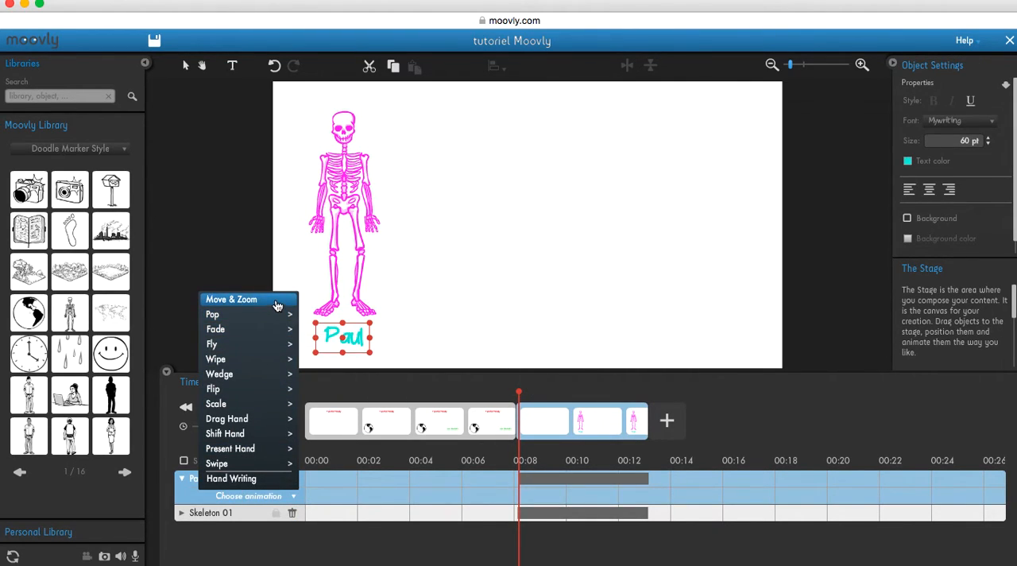
pyautogui.click(277, 307)
pyautogui.moveTo(537, 371); pyautogui.dragTo(537, 275)
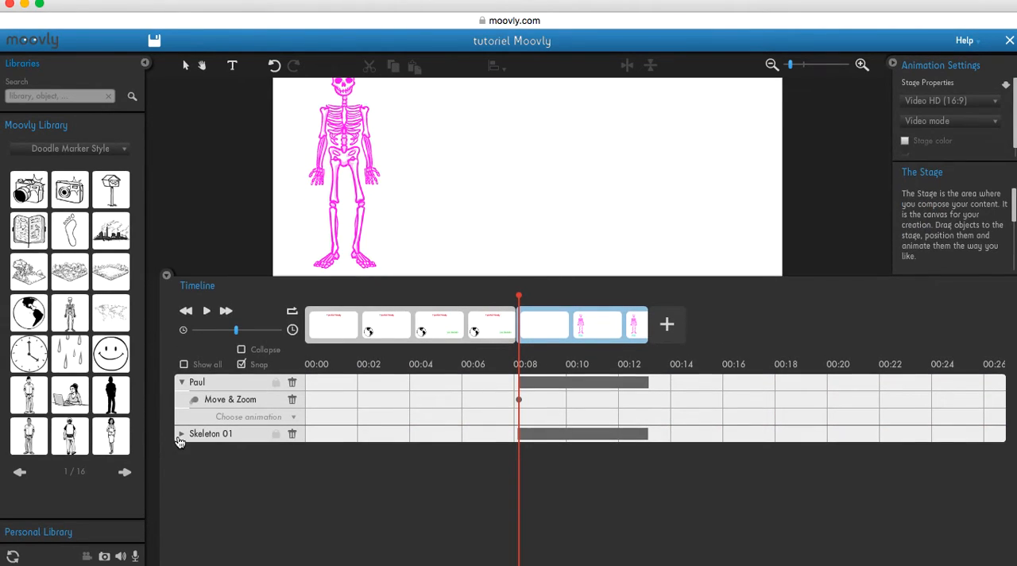
pyautogui.click(181, 433)
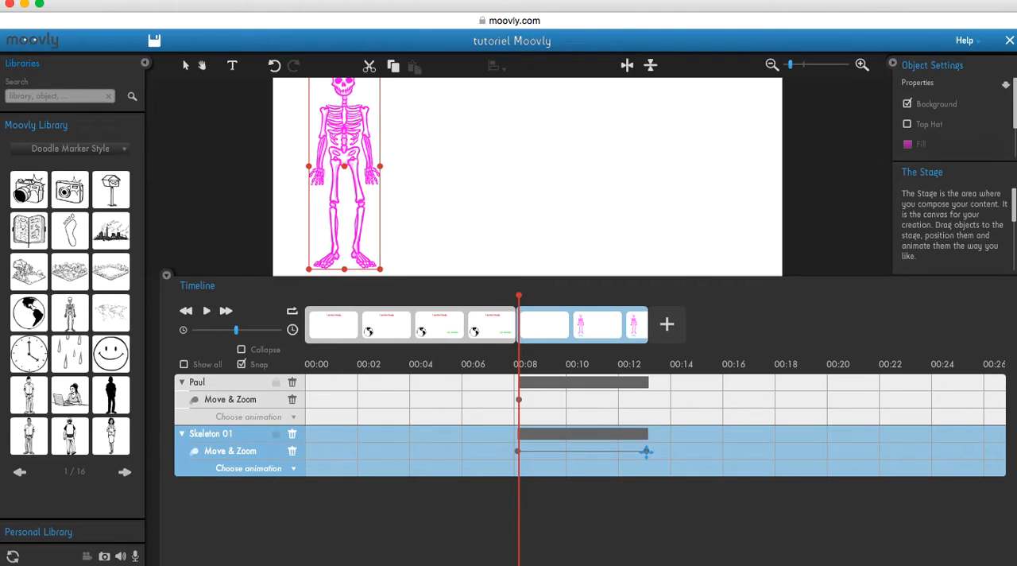
pyautogui.click(644, 397)
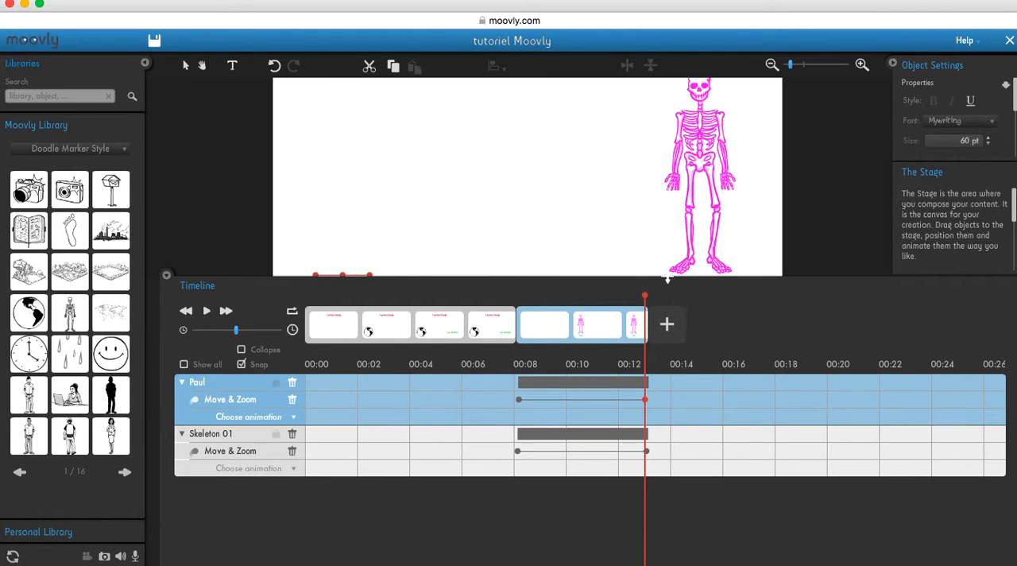
pyautogui.moveTo(667, 276); pyautogui.dragTo(669, 338)
pyautogui.moveTo(342, 316); pyautogui.dragTo(698, 316)
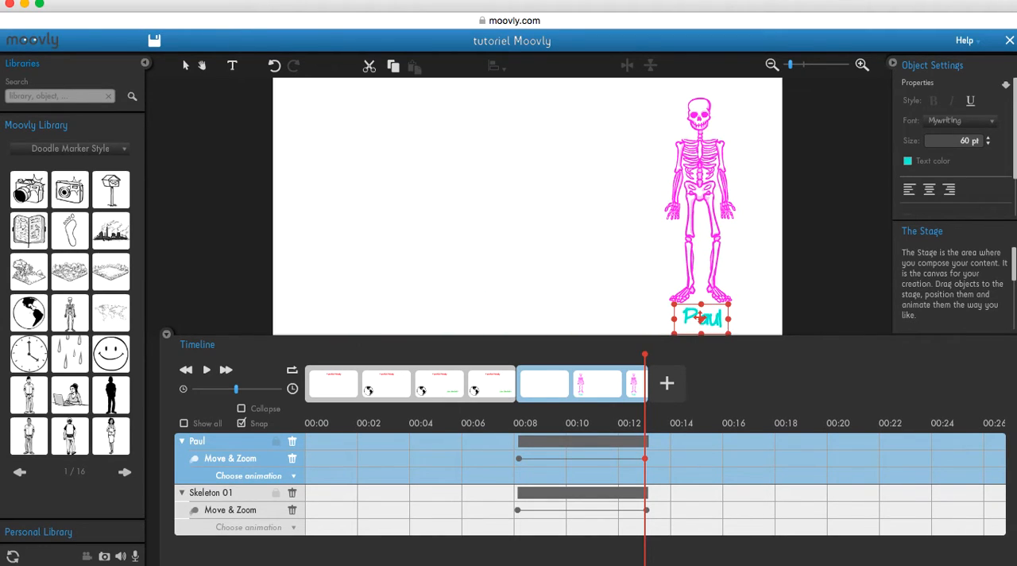
pyautogui.click(753, 322)
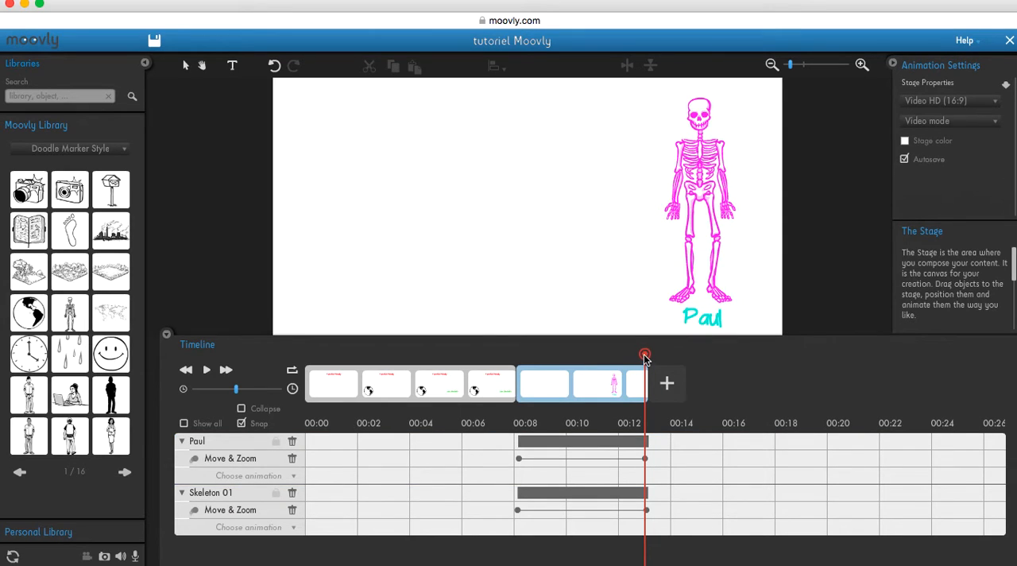
# Play the second scene from its start to check the skeleton and name text moving across the stage together
pyautogui.moveTo(644, 358); pyautogui.dragTo(518, 363)
pyautogui.moveTo(562, 338); pyautogui.dragTo(530, 384)
pyautogui.click(208, 419)
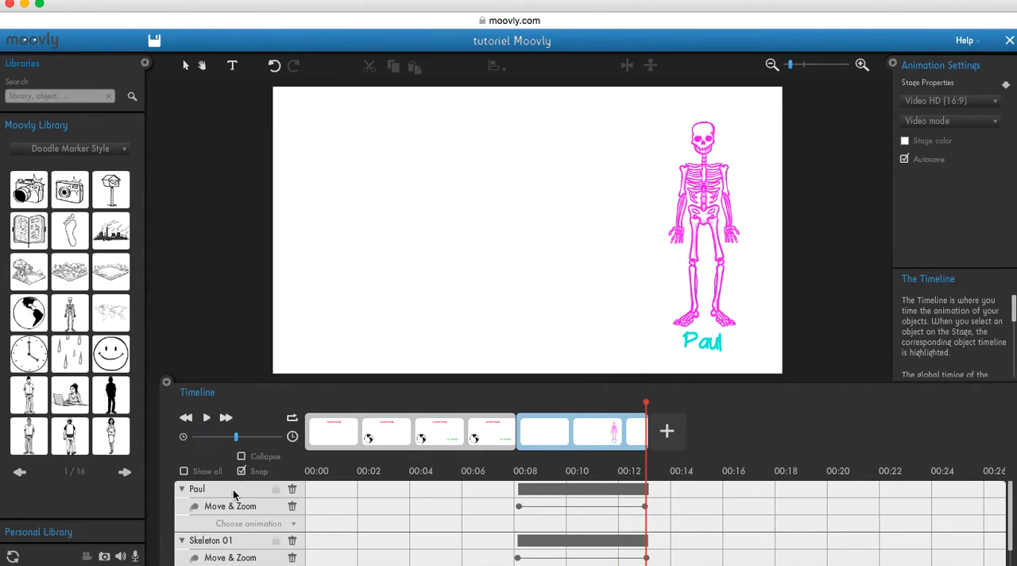
pyautogui.click(293, 523)
pyautogui.moveTo(247, 388)
pyautogui.moveTo(237, 462)
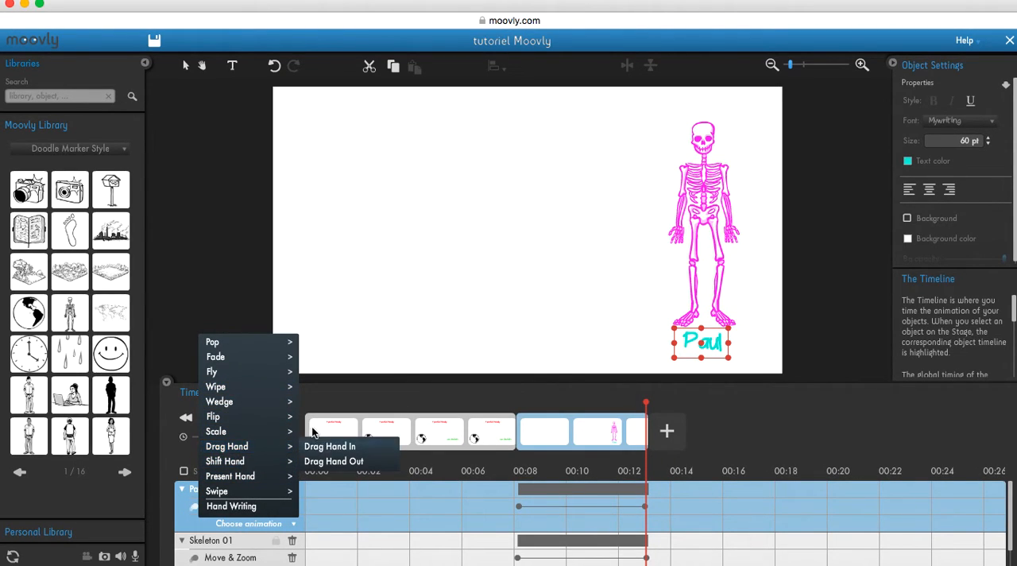
pyautogui.moveTo(239, 432)
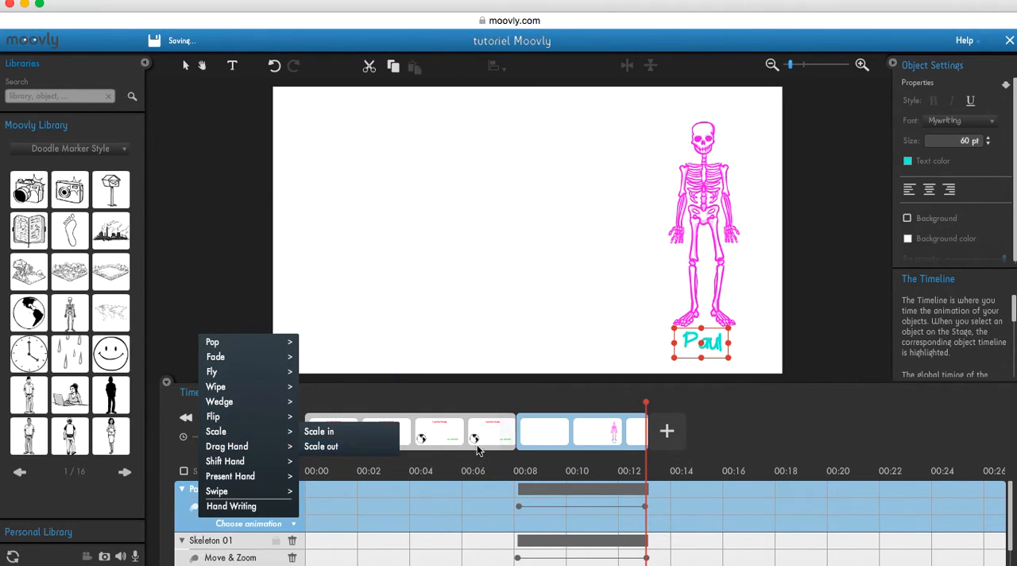
pyautogui.click(422, 392)
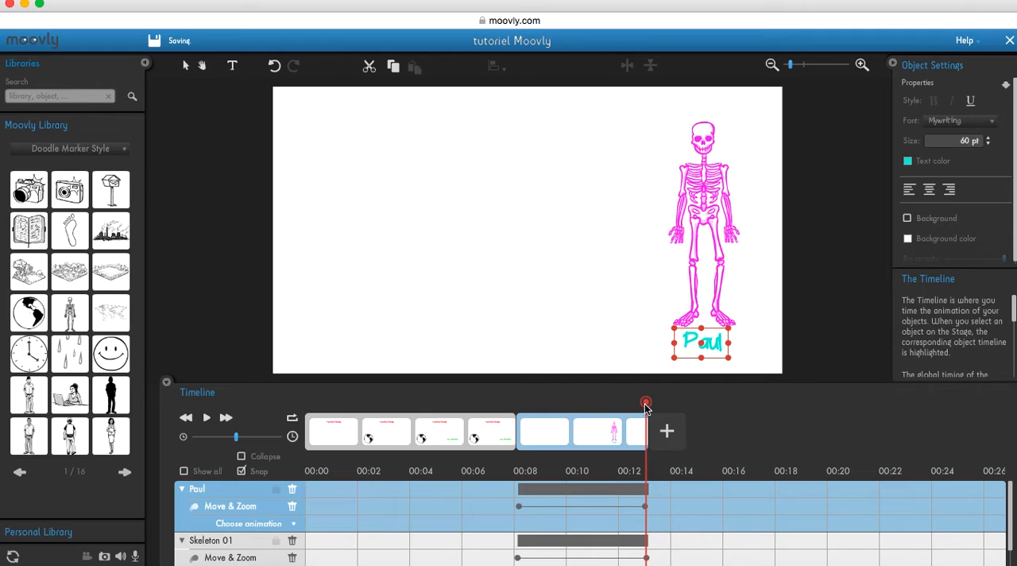
# Enlarge the timeline area to show all the second scene's tracks and scrub back to about 10 seconds
pyautogui.click(645, 405)
pyautogui.moveTo(647, 405); pyautogui.dragTo(648, 405)
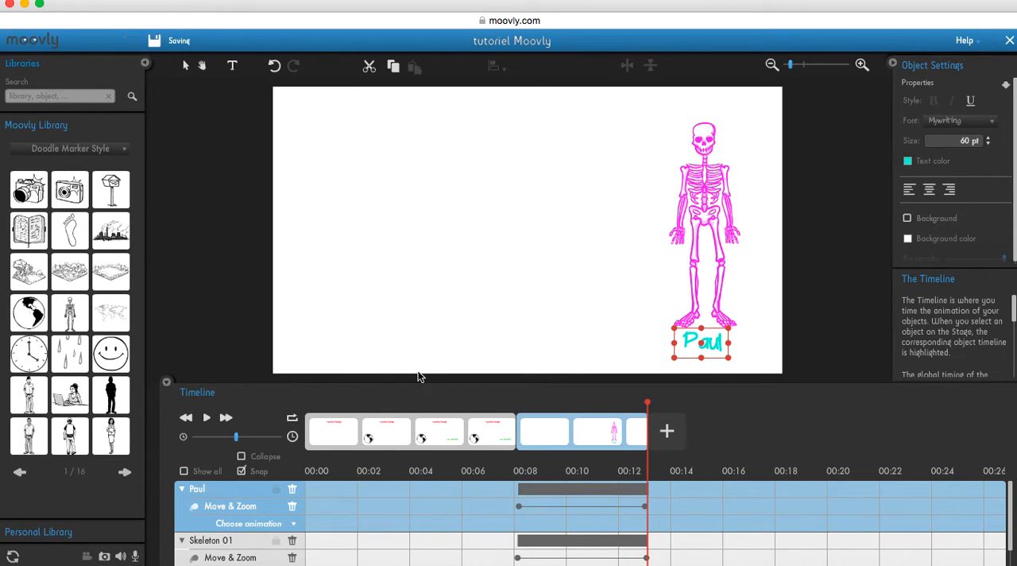
pyautogui.moveTo(422, 384); pyautogui.dragTo(423, 296)
pyautogui.moveTo(648, 316); pyautogui.dragTo(572, 316)
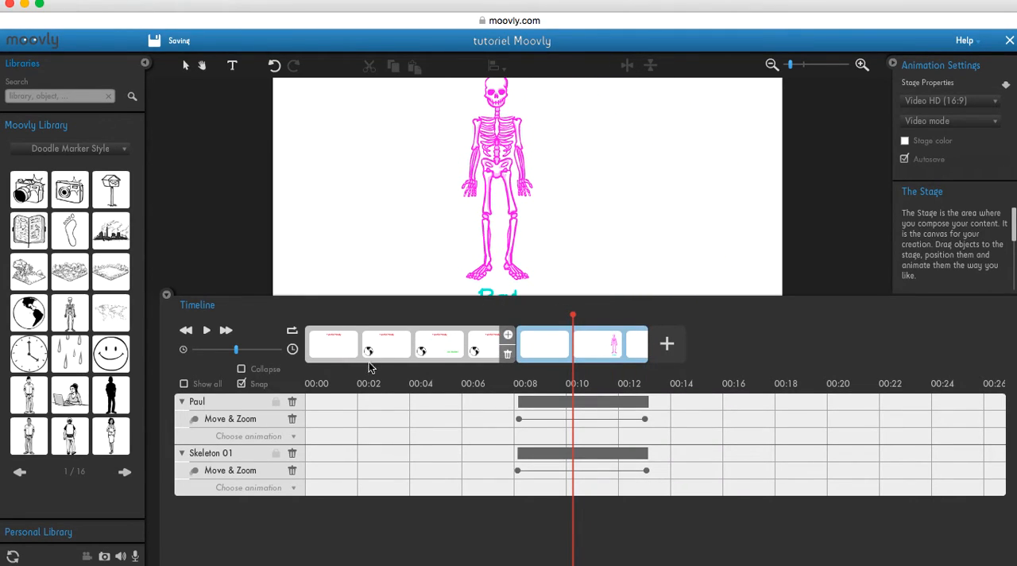
# Return to the start of the first scene and lock its title, globe and green text objects
pyautogui.moveTo(574, 316)
pyautogui.mouseDown()
pyautogui.moveTo(313, 322)
pyautogui.moveTo(323, 328)
pyautogui.mouseUp()
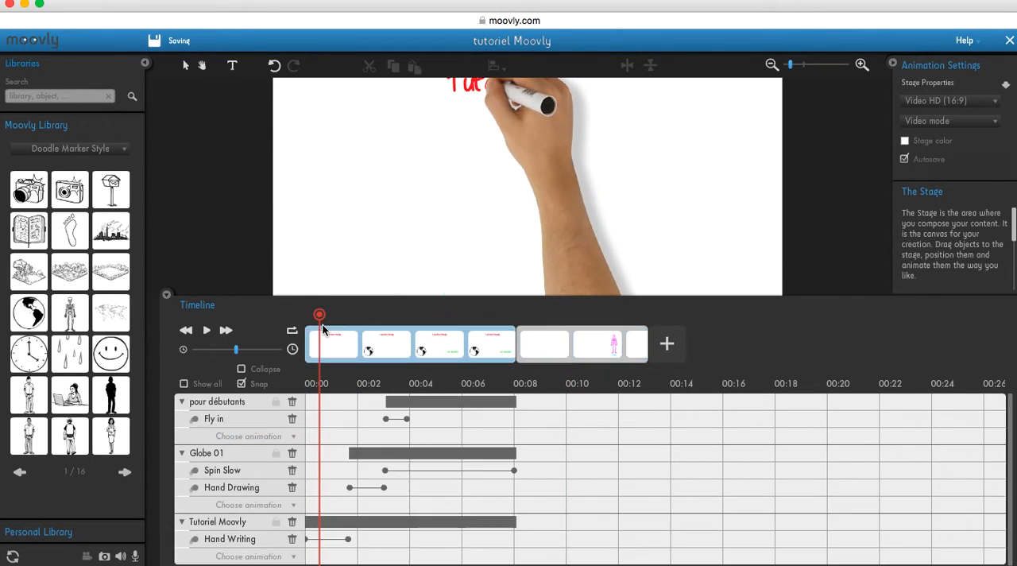
pyautogui.click(276, 521)
pyautogui.click(276, 453)
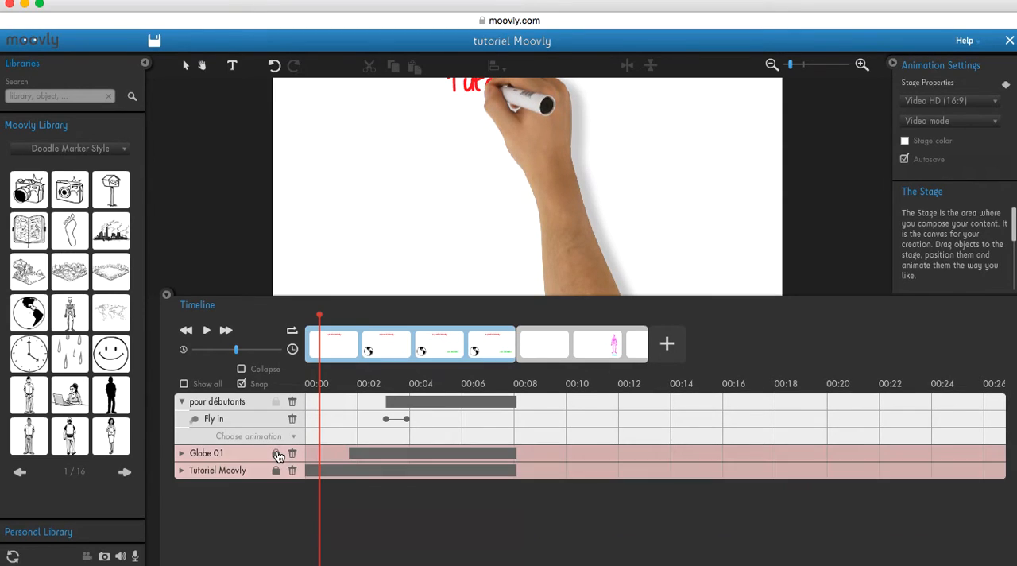
pyautogui.click(276, 403)
# Move to the second scene and lock the skeleton and the name text
pyautogui.moveTo(319, 315); pyautogui.dragTo(548, 320)
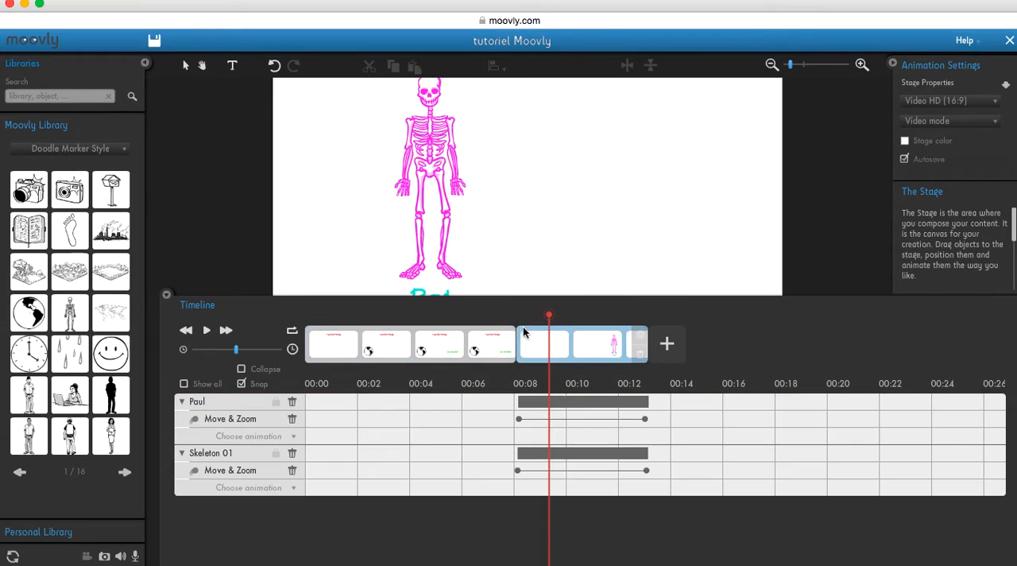
pyautogui.click(276, 453)
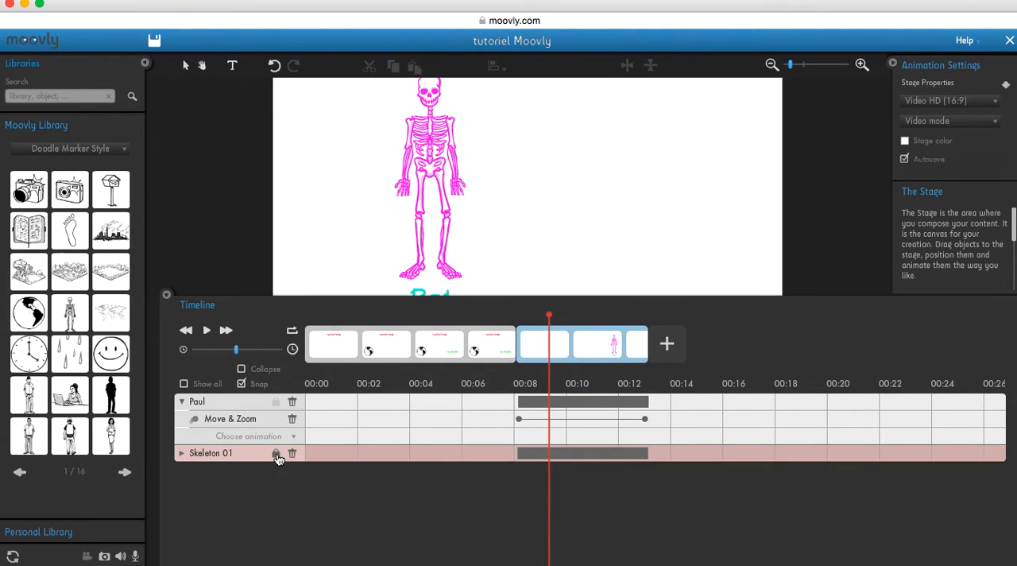
pyautogui.click(277, 402)
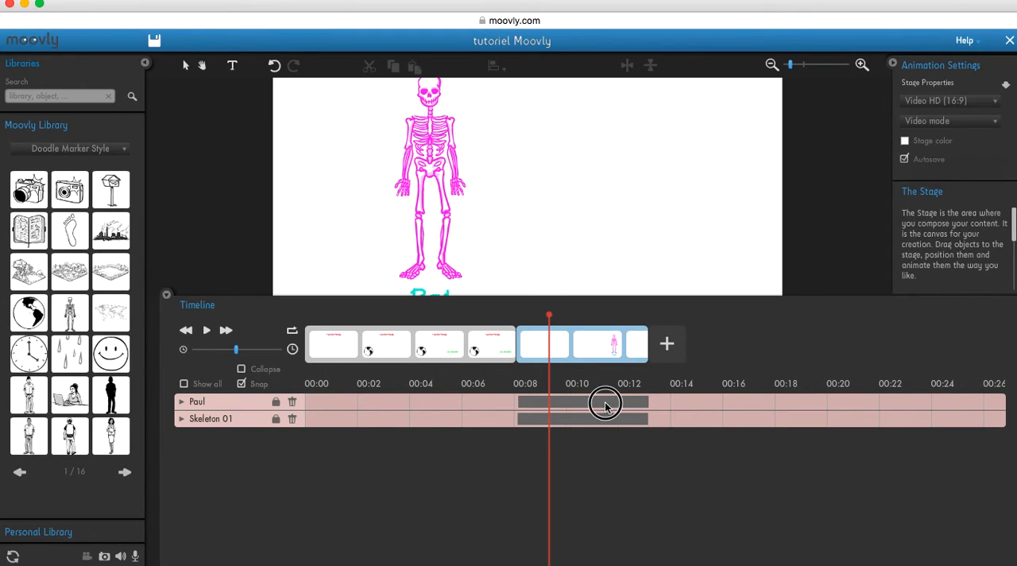
# Unlock the name text and the skeleton in the second scene and expand both tracks to show their animations
pyautogui.click(549, 316)
pyautogui.moveTo(550, 316); pyautogui.dragTo(583, 349)
pyautogui.click(277, 403)
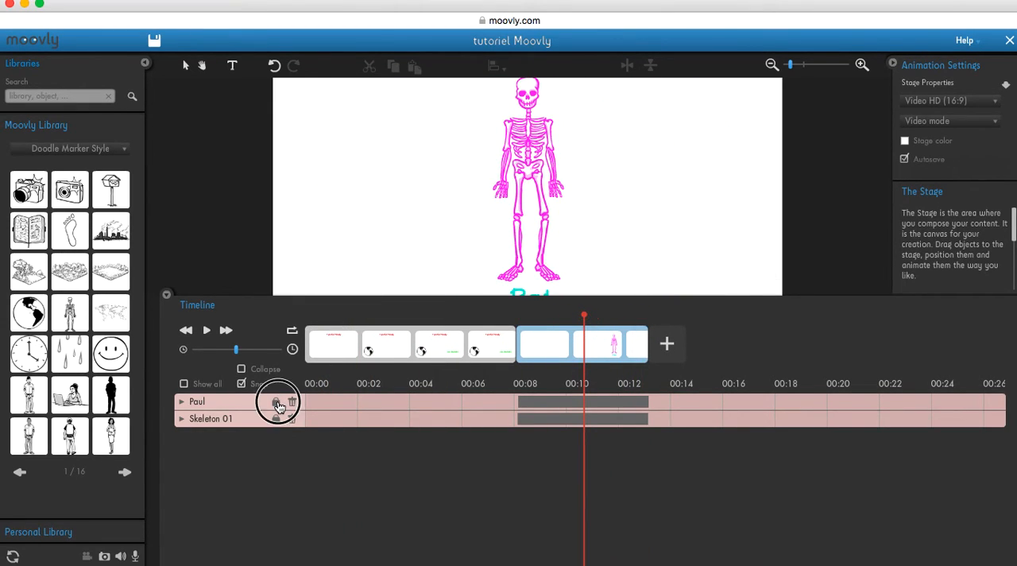
pyautogui.click(277, 418)
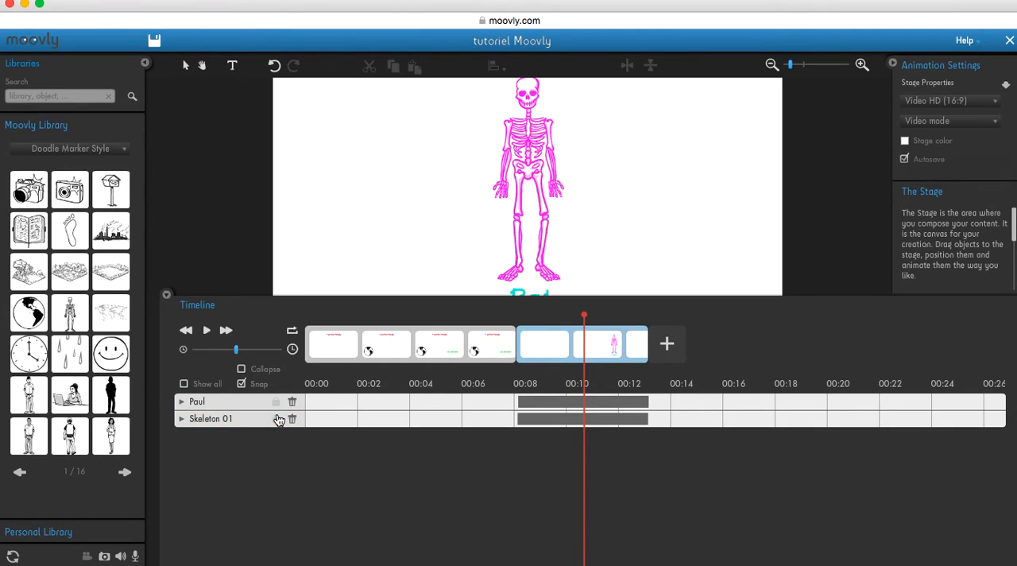
pyautogui.click(181, 401)
pyautogui.click(181, 453)
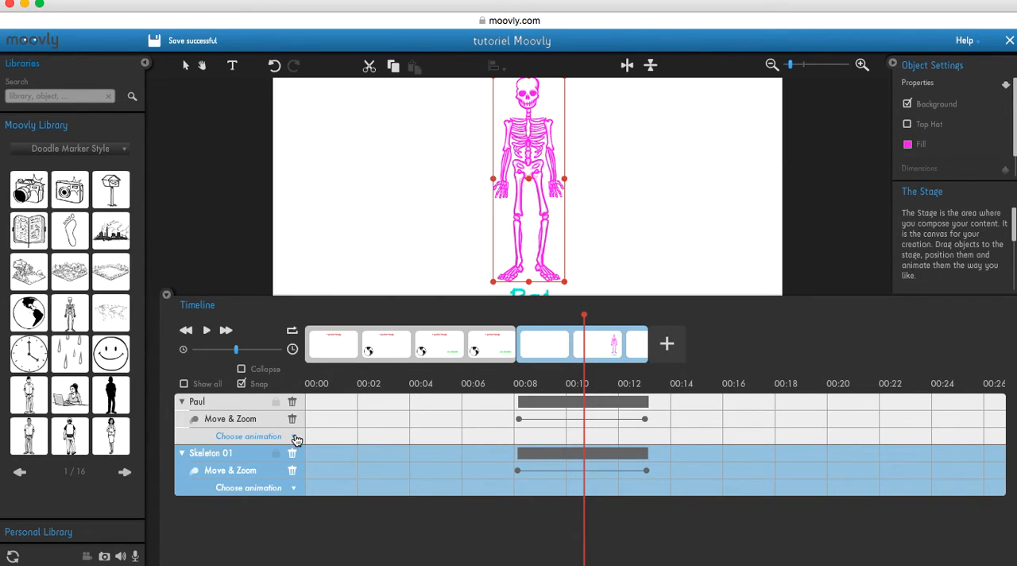
# Place the playhead at the end of the second scene, shrink the timeline area again and save the project
pyautogui.moveTo(586, 317); pyautogui.dragTo(647, 319)
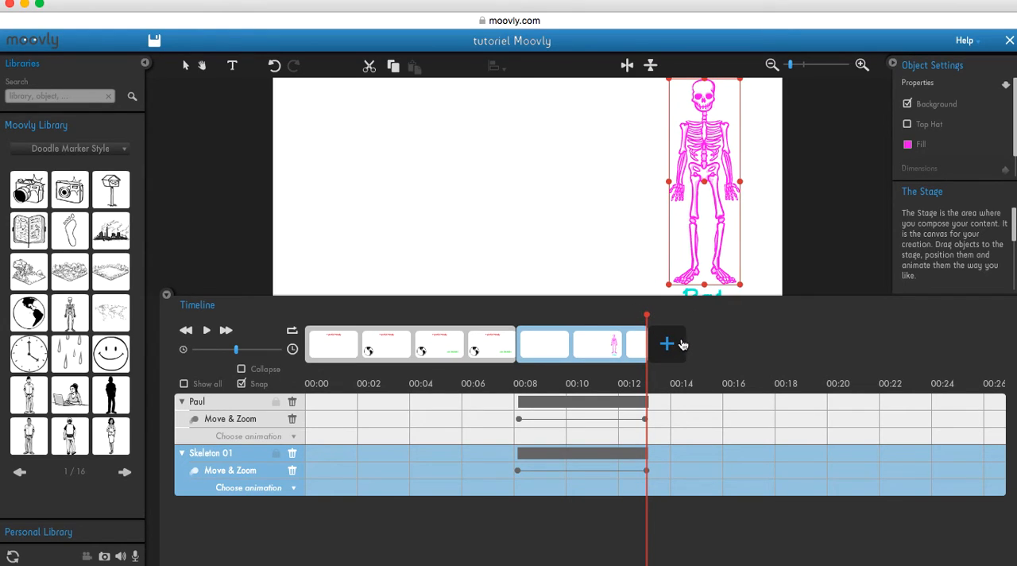
pyautogui.moveTo(561, 296); pyautogui.dragTo(545, 487)
pyautogui.click(153, 40)
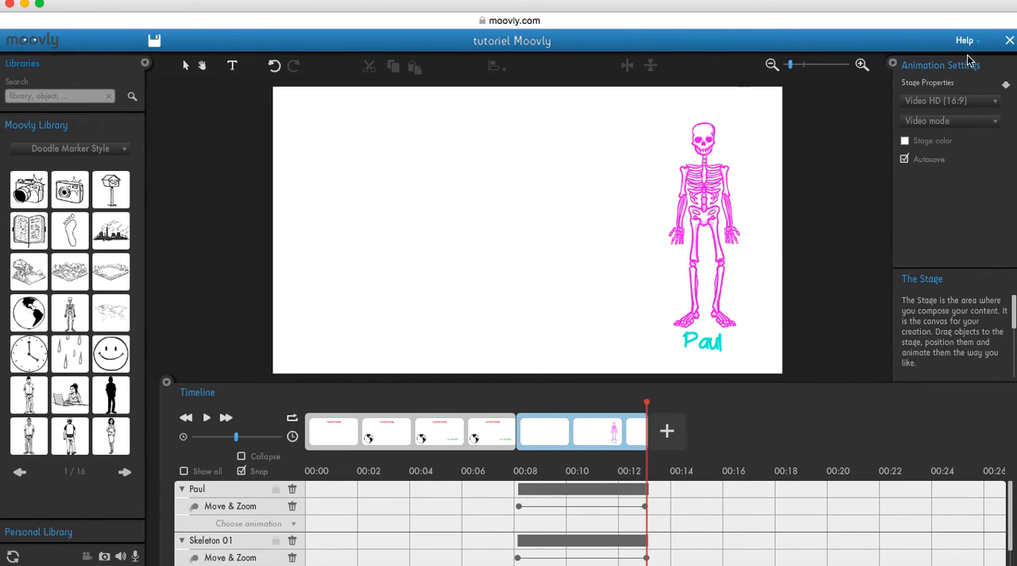
# Close the editor, leaving the page, and view the details of the tutoriel Moovly project
pyautogui.click(1009, 42)
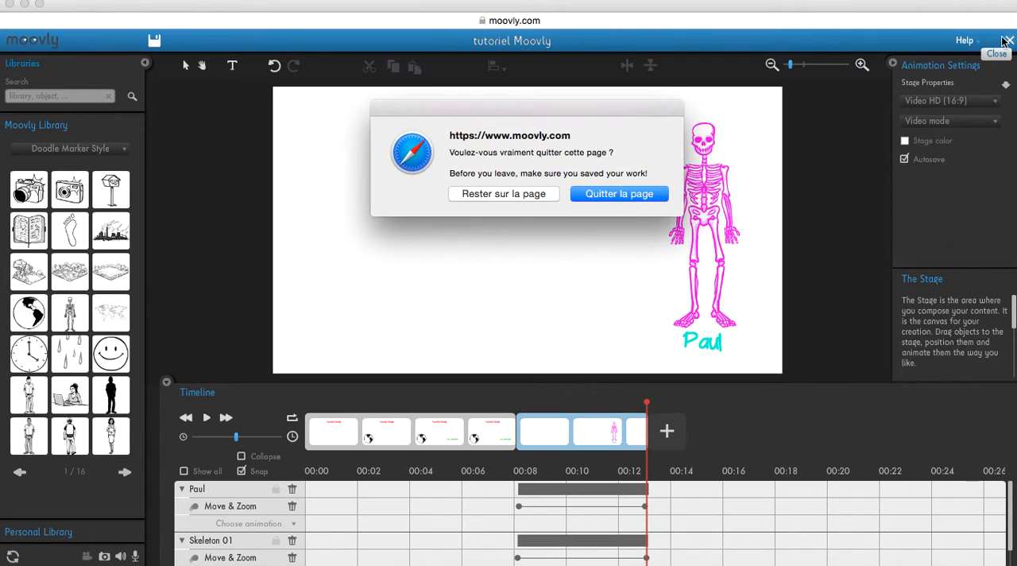
pyautogui.click(640, 194)
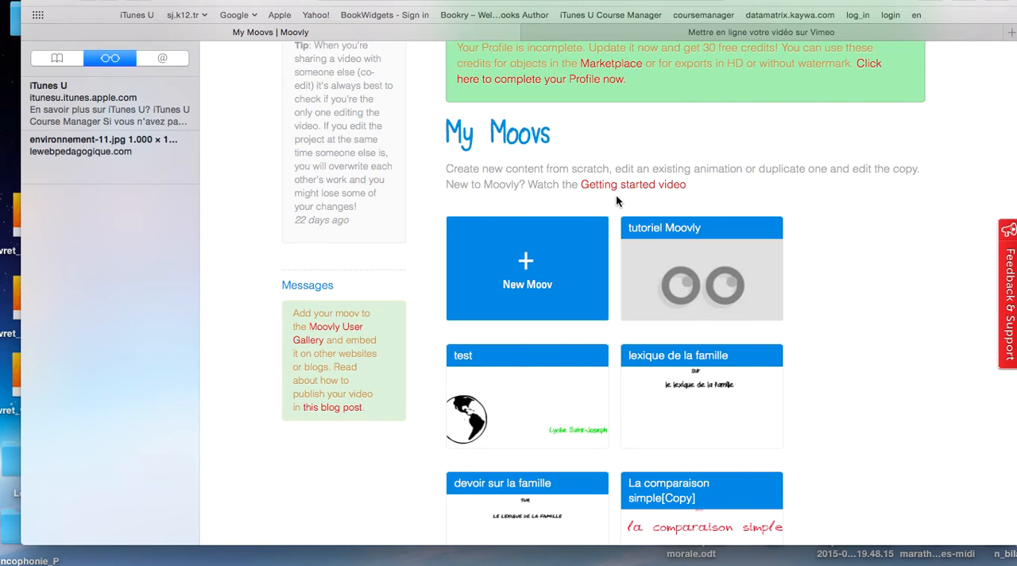
pyautogui.moveTo(683, 238)
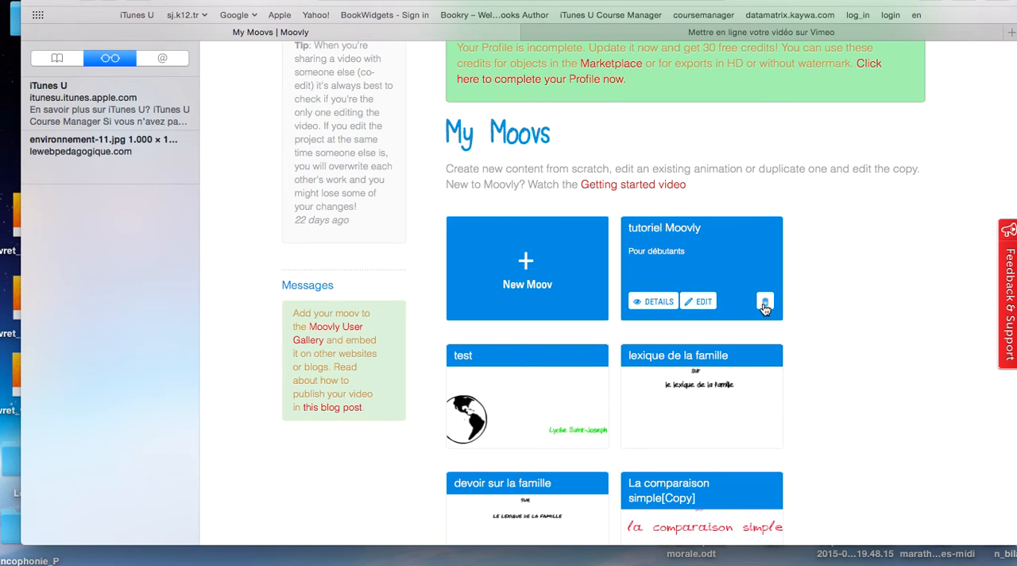
pyautogui.click(659, 303)
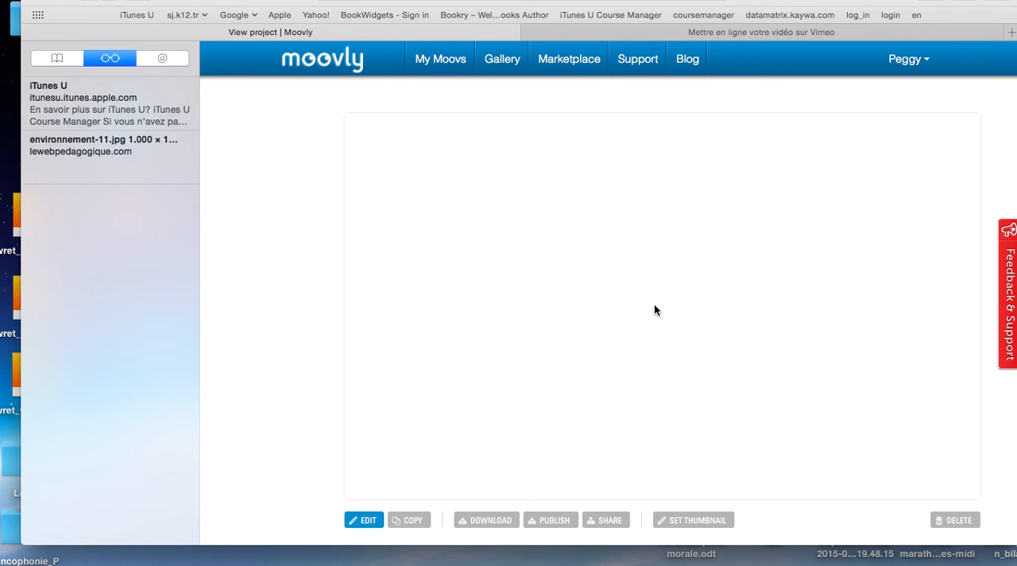
# View the project's sharing dialog and close it without inviting anyone
pyautogui.scroll(-2, 654, 309)
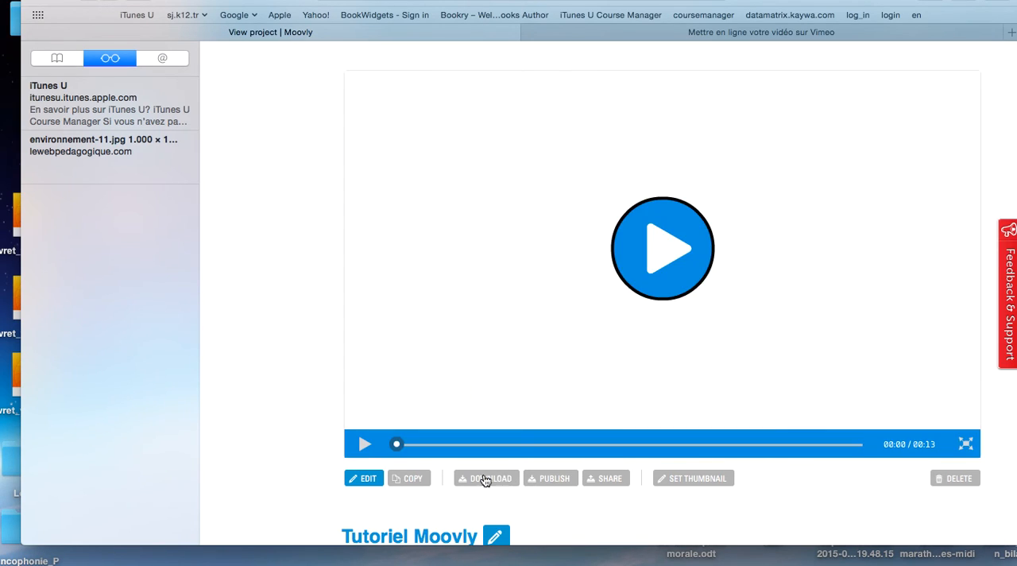
pyautogui.click(610, 478)
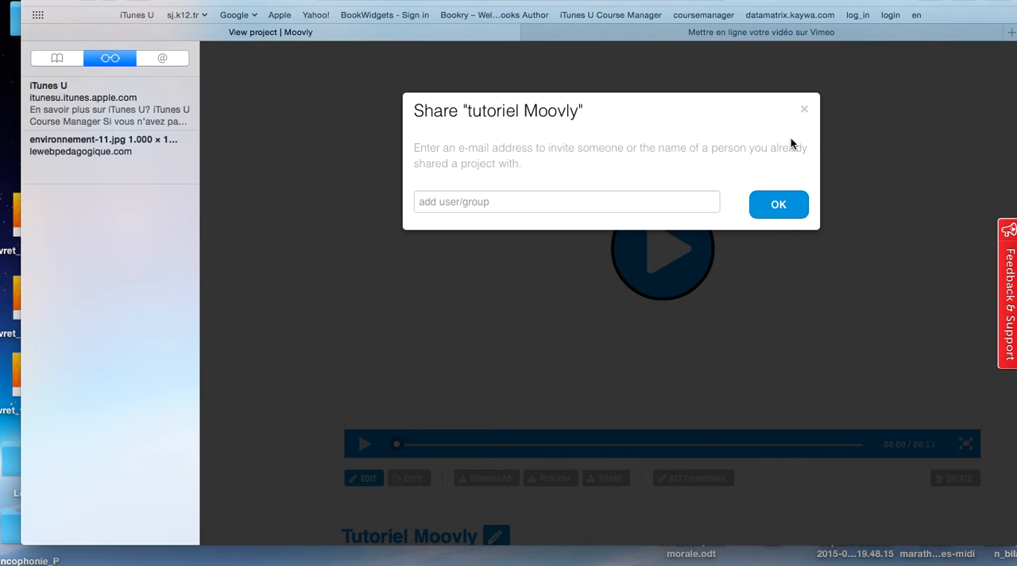
pyautogui.click(805, 110)
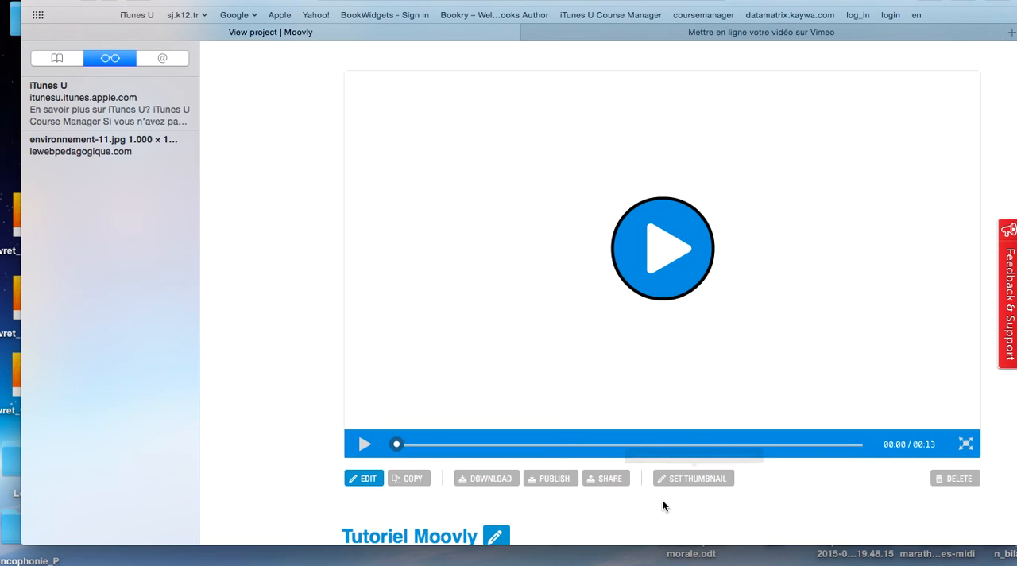
# Show the project's publishing options for YouTube, Facebook and the Moovly Gallery
pyautogui.click(563, 483)
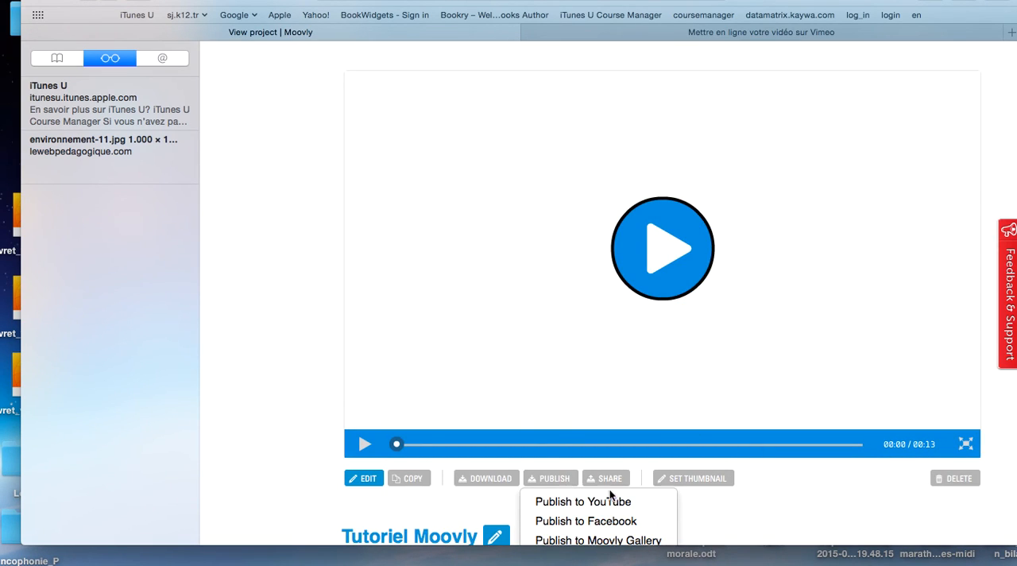
pyautogui.scroll(-1, 631, 526)
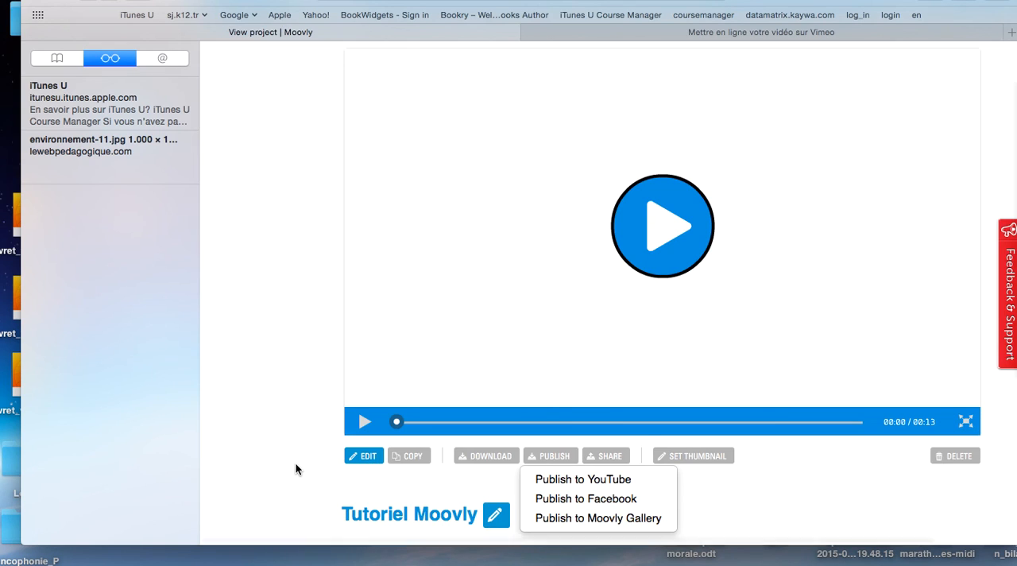
pyautogui.scroll(2, 295, 464)
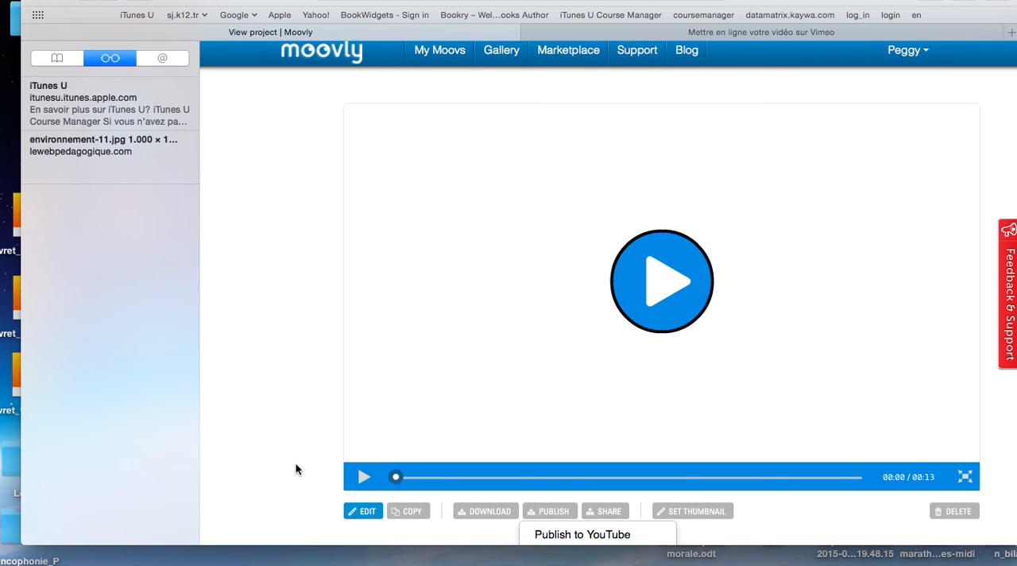
pyautogui.rightClick(941, 565)
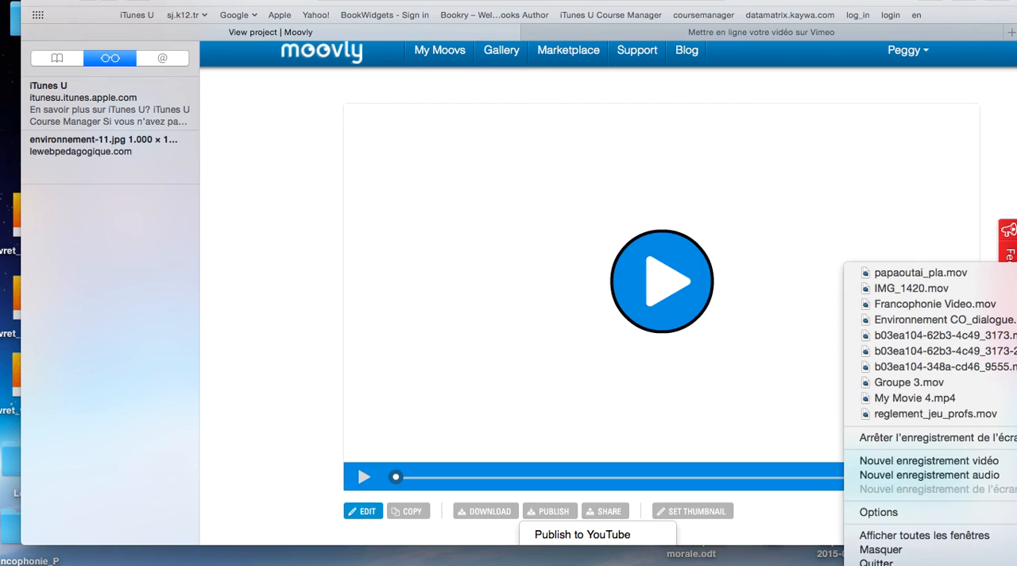